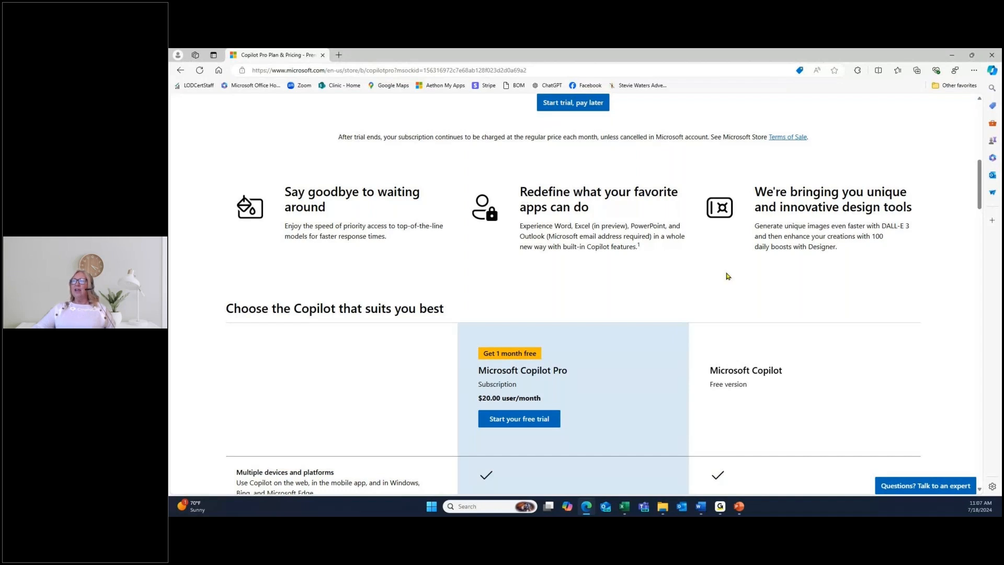
Review the feature comparison between Microsoft Copilot Pro and the free Microsoft Copilot version
scroll(728, 275, down, 5)
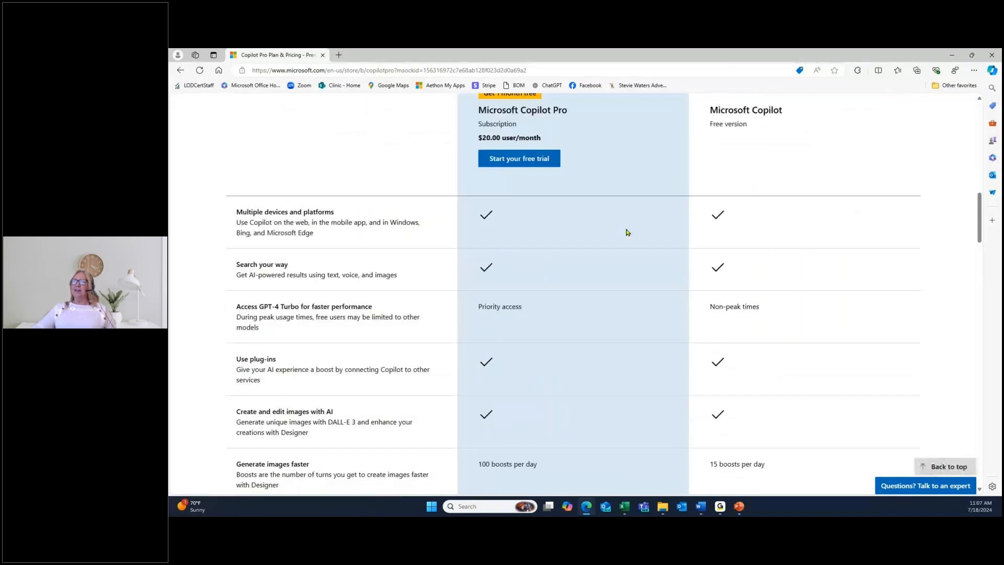
scroll(627, 233, down, 9)
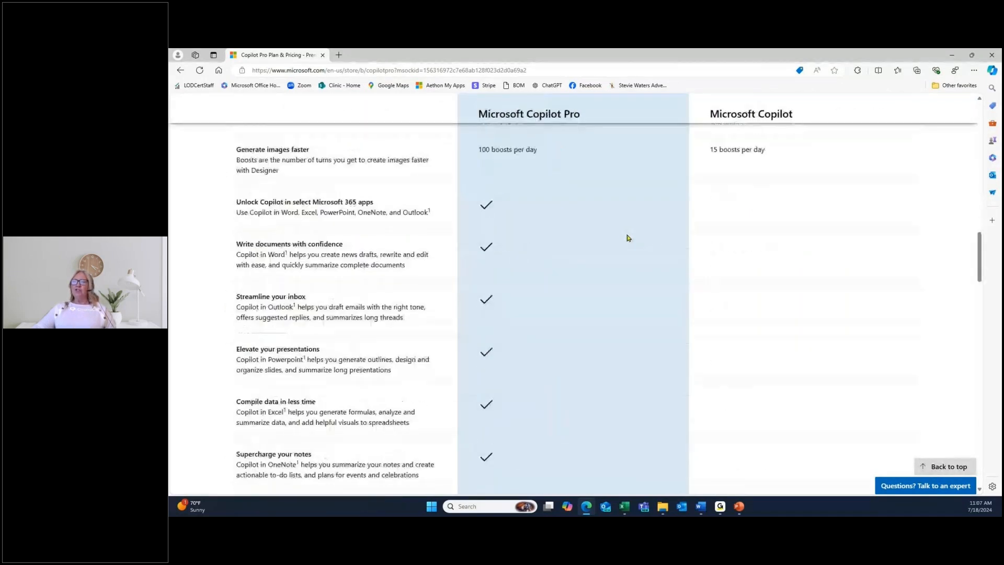
scroll(628, 238, up, 1)
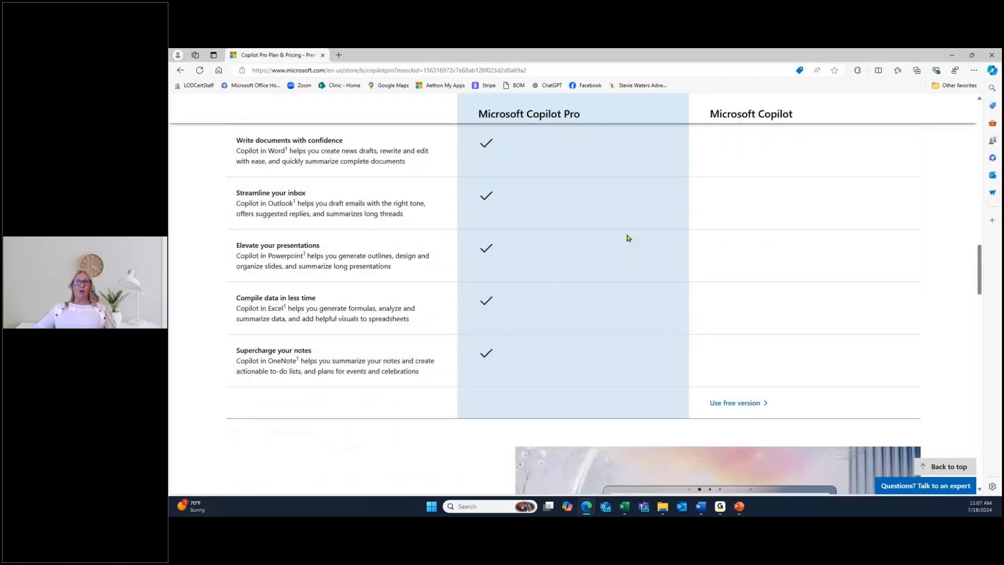
scroll(628, 238, up, 1)
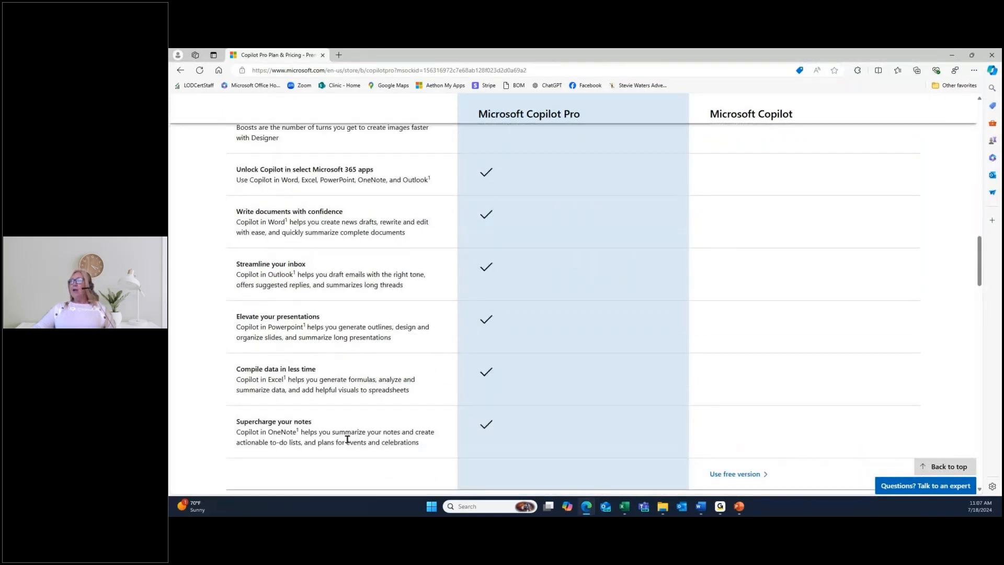
scroll(758, 279, down, 1)
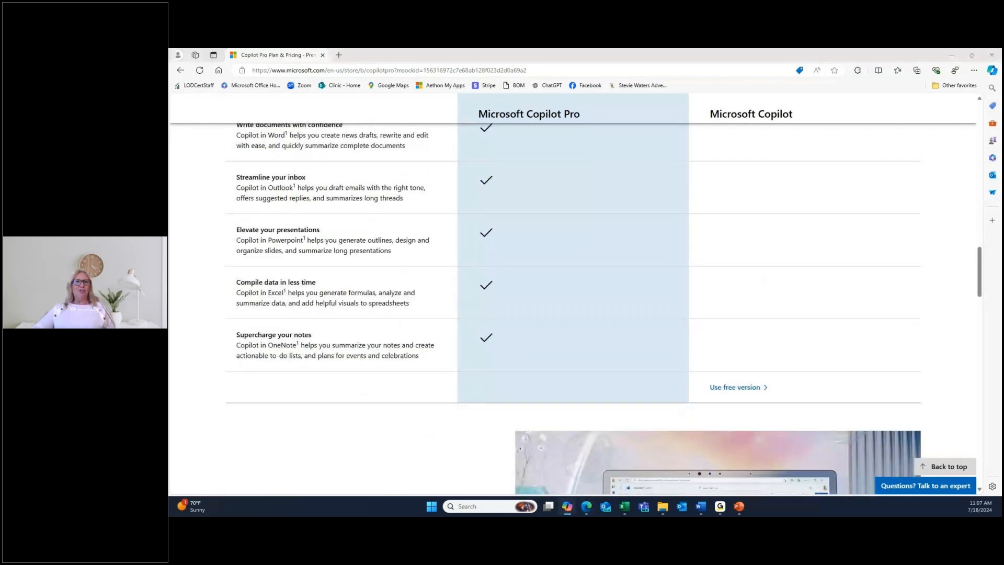
View the standalone Copilot app, then return to the pricing page and show Copilot chat beside it
drag(442, 116, 647, 52)
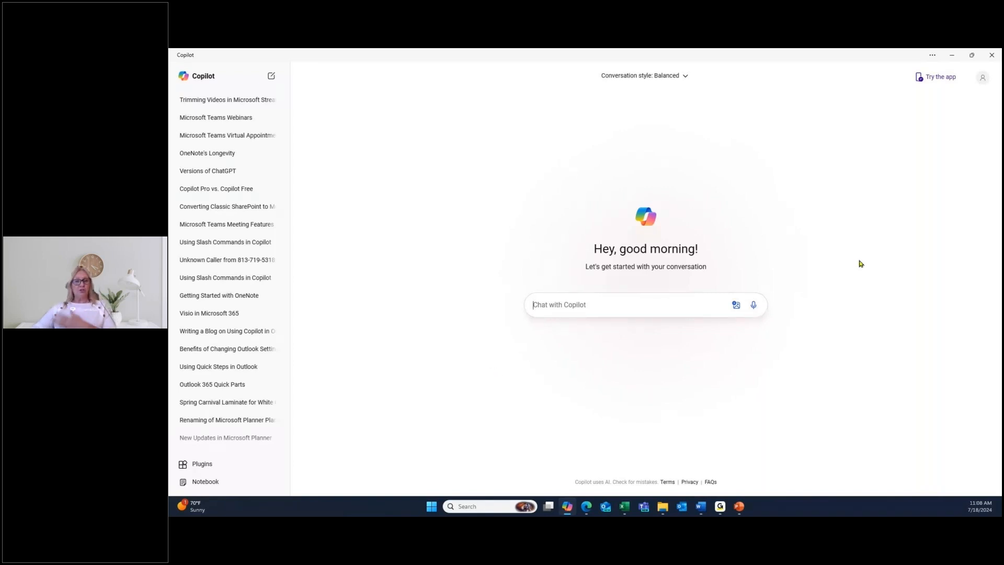
click(952, 56)
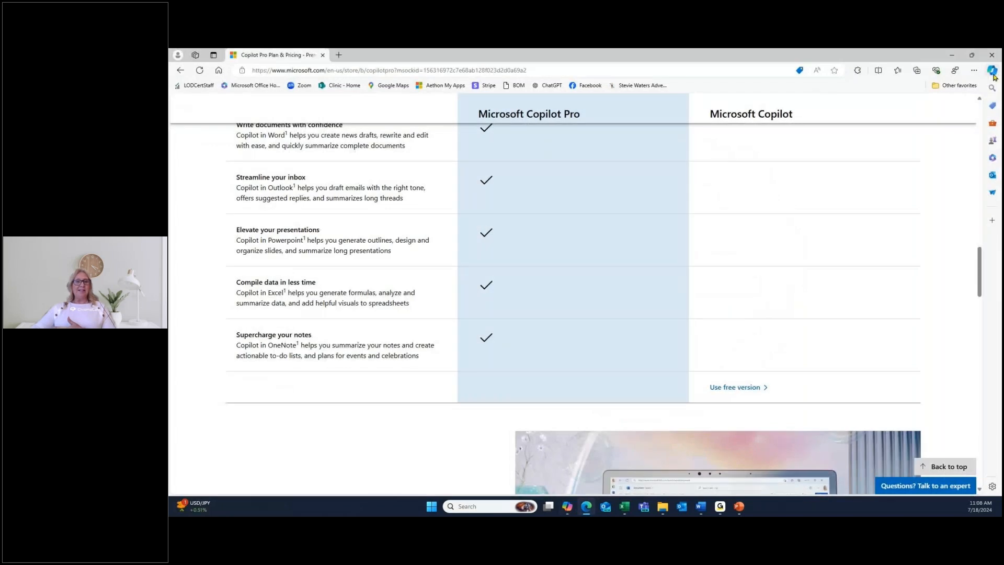
click(993, 73)
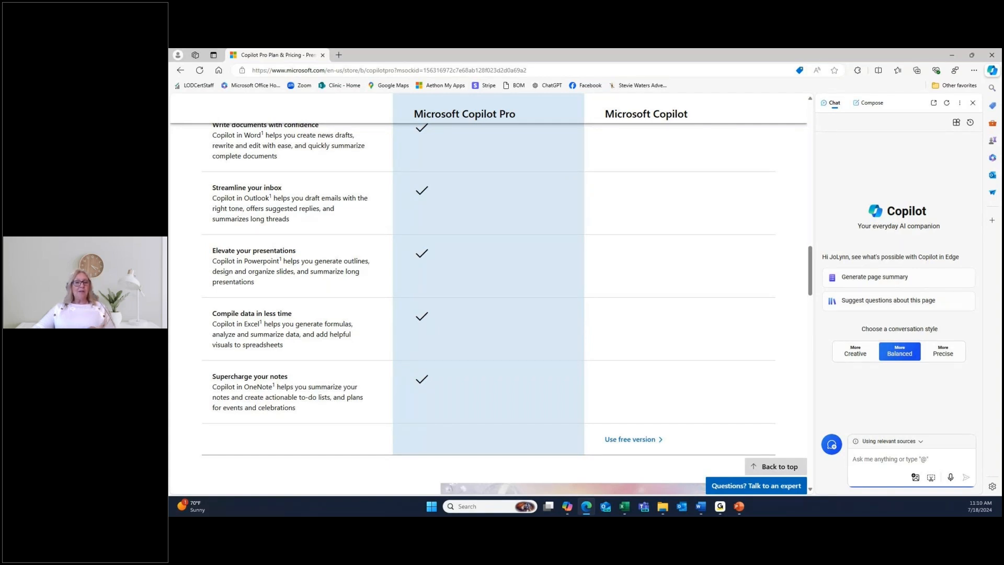
Switch to Excel and display the Company Orders sheet of the Excel Copilot Aldridge workbook
key(alt+Tab)
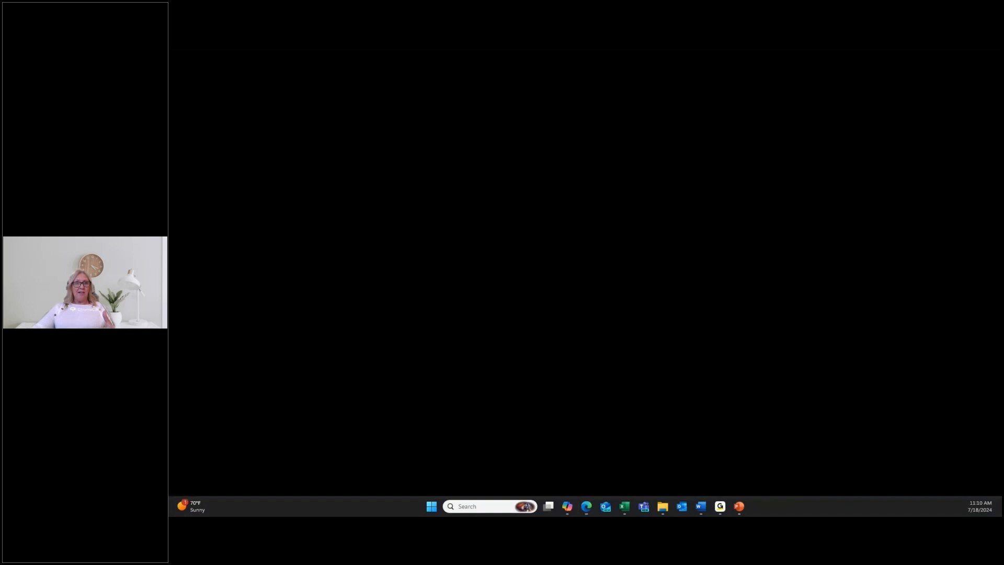
key(alt+Tab)
drag(173, 100, 725, 51)
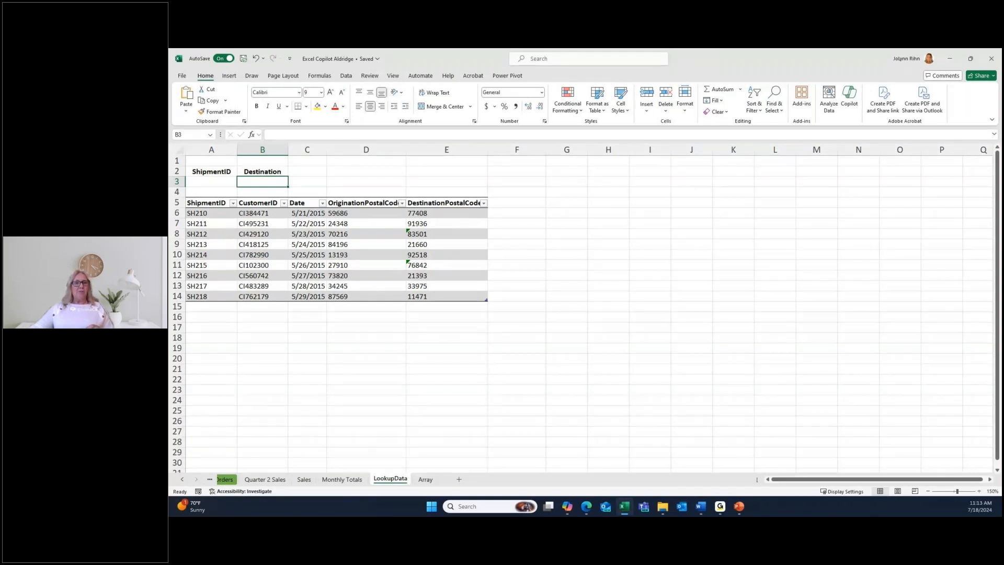
key(alt+Tab)
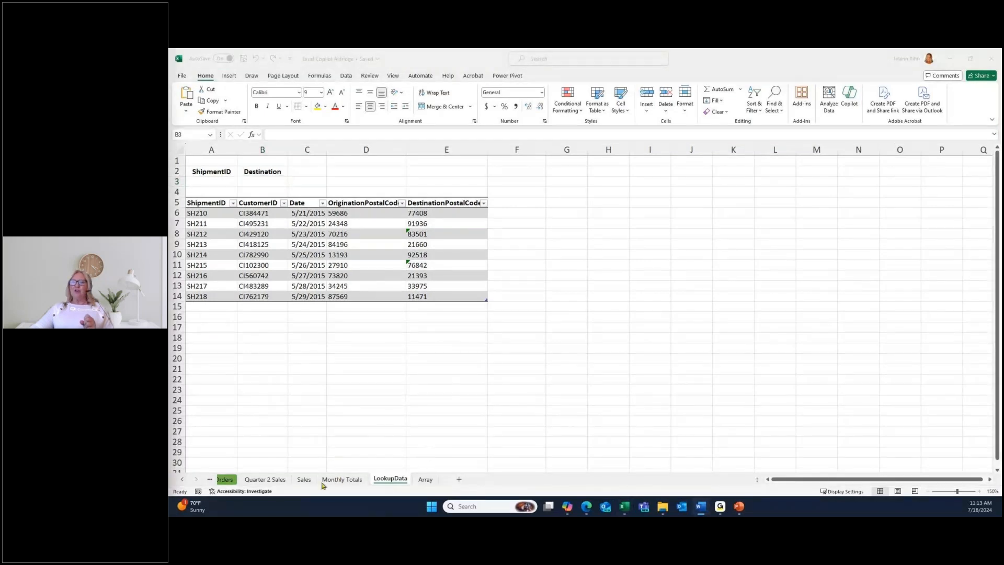
key(alt+Tab)
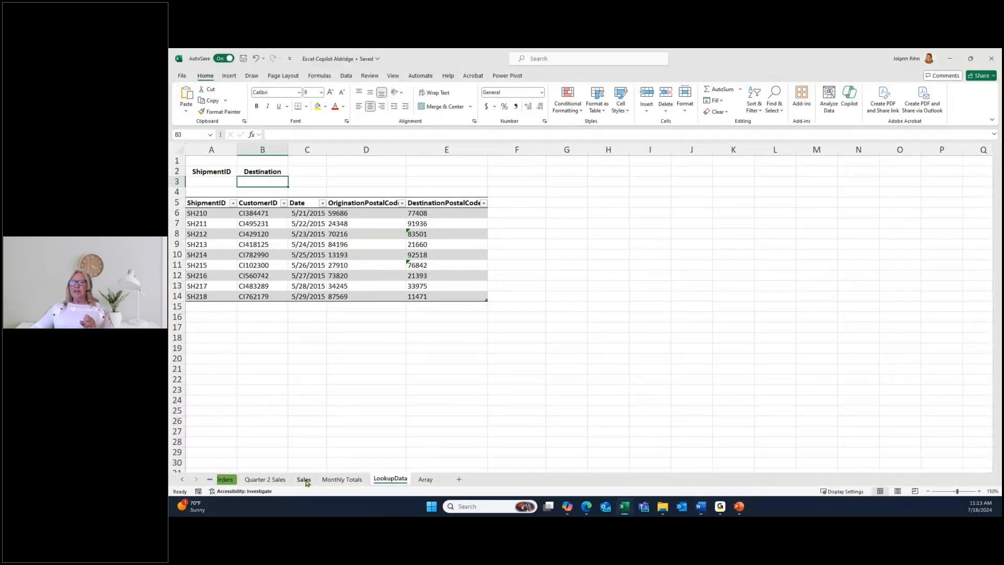
click(304, 480)
click(376, 480)
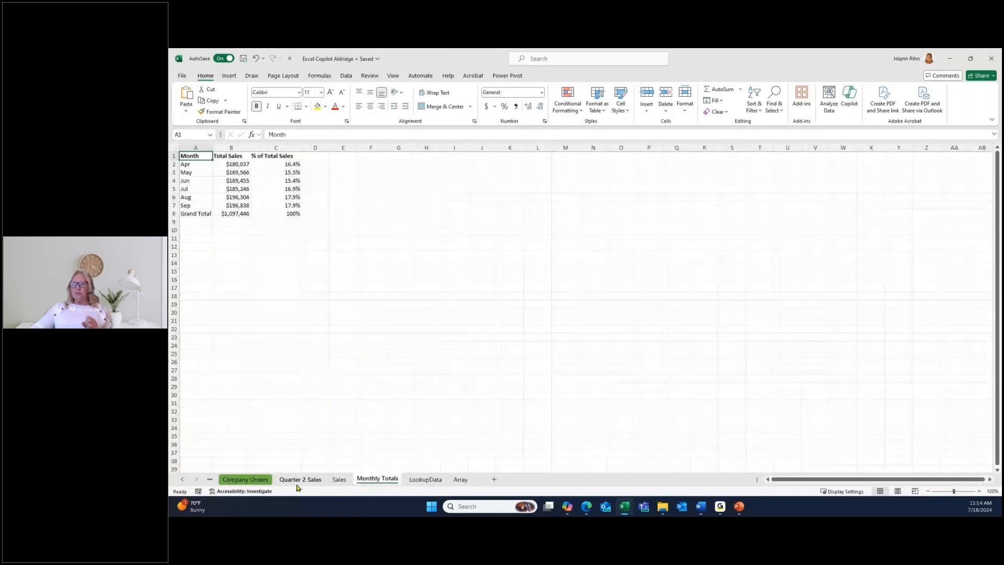
click(245, 479)
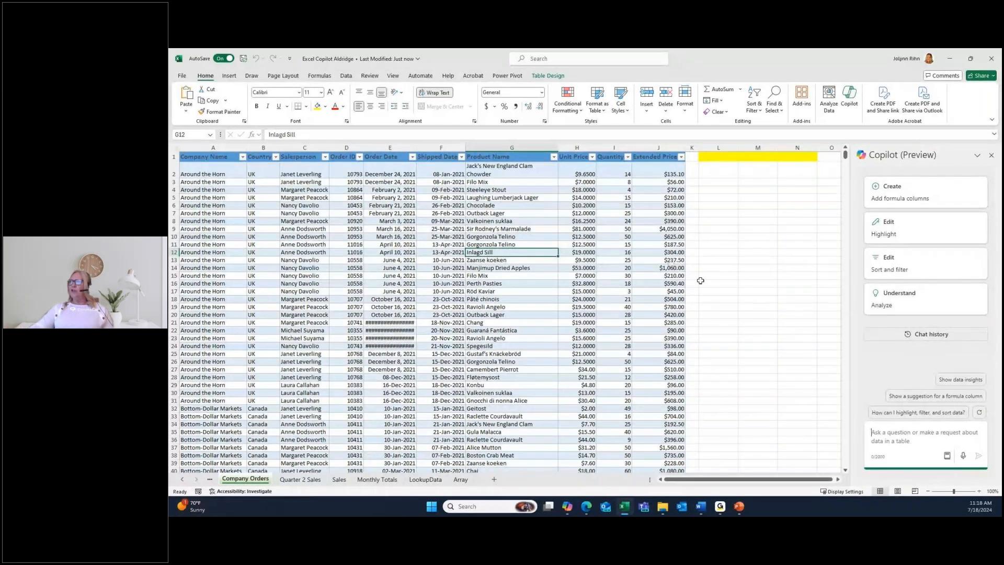
Have Copilot analyze the order table using the suggested prompt "Percentage of total 'Unit Price' for each 'Product Name'"
click(885, 202)
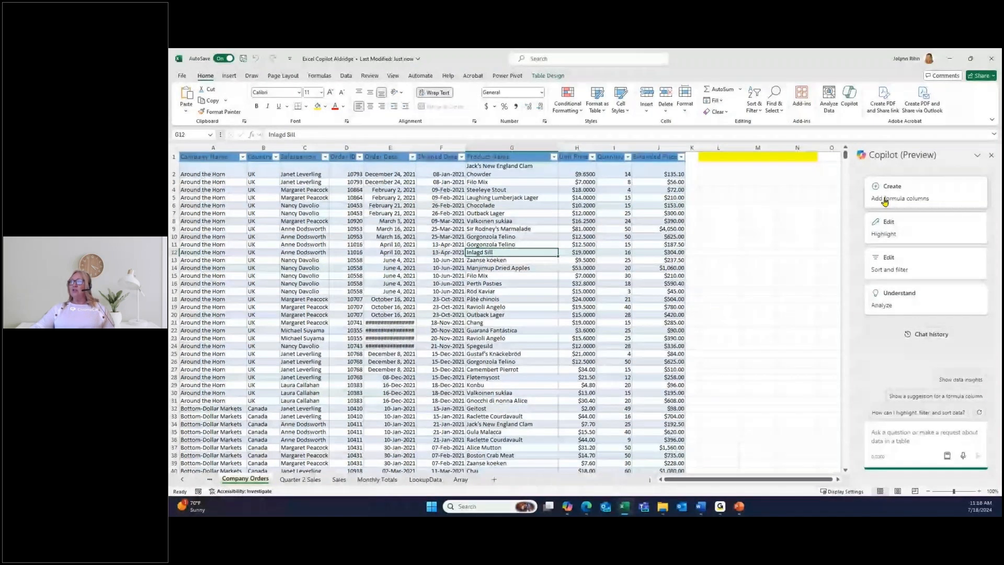
click(907, 276)
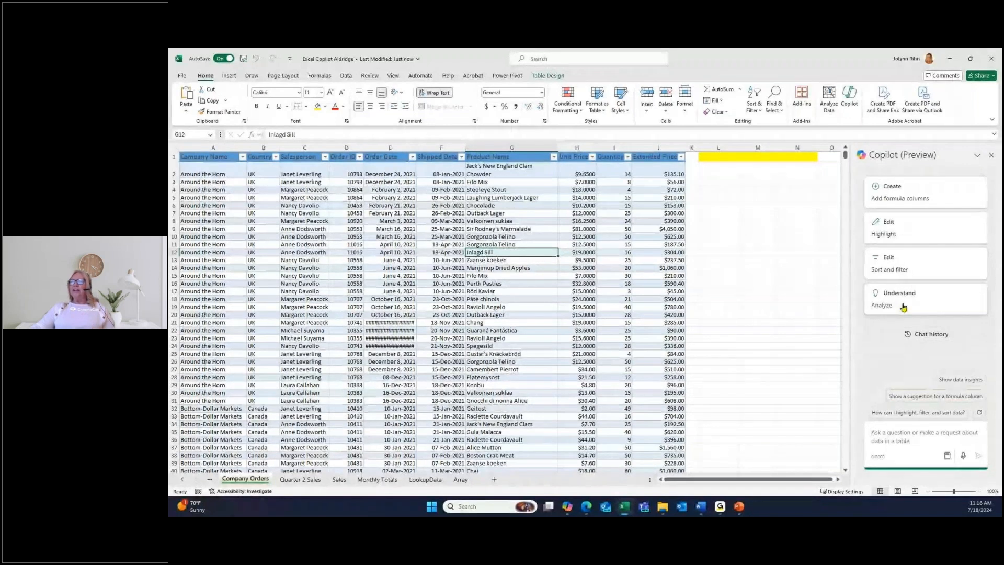
click(904, 307)
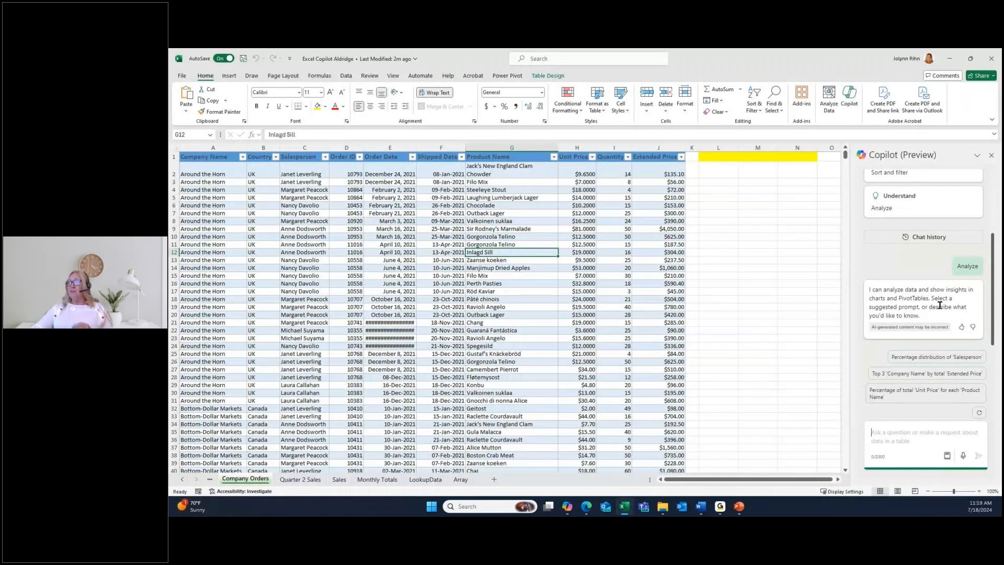
click(913, 375)
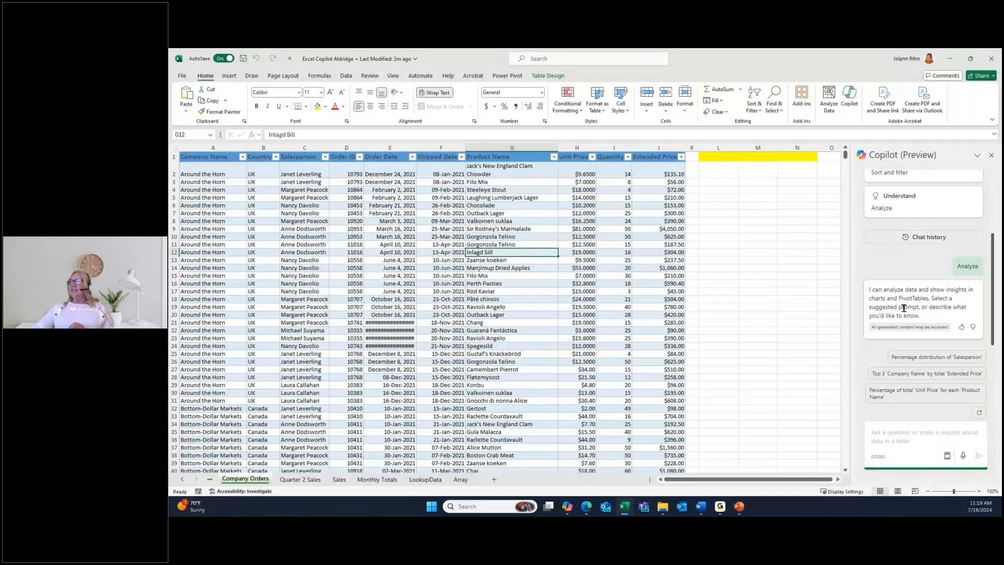
click(942, 360)
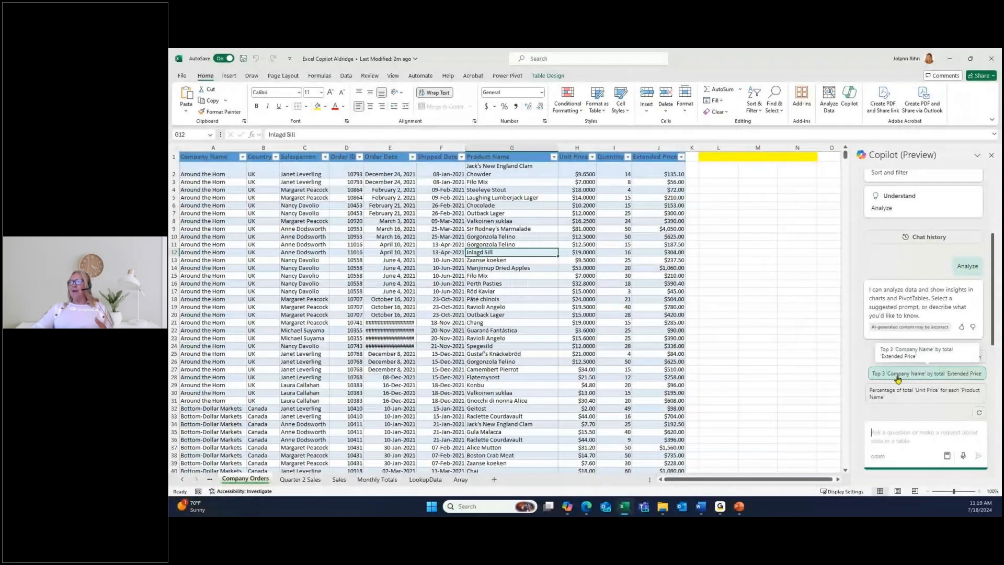
click(942, 402)
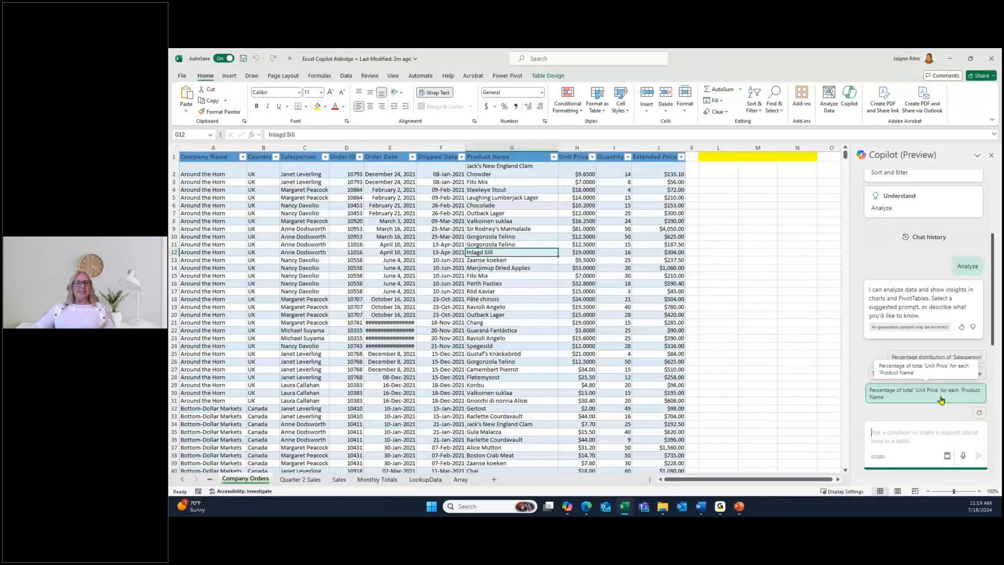
click(942, 400)
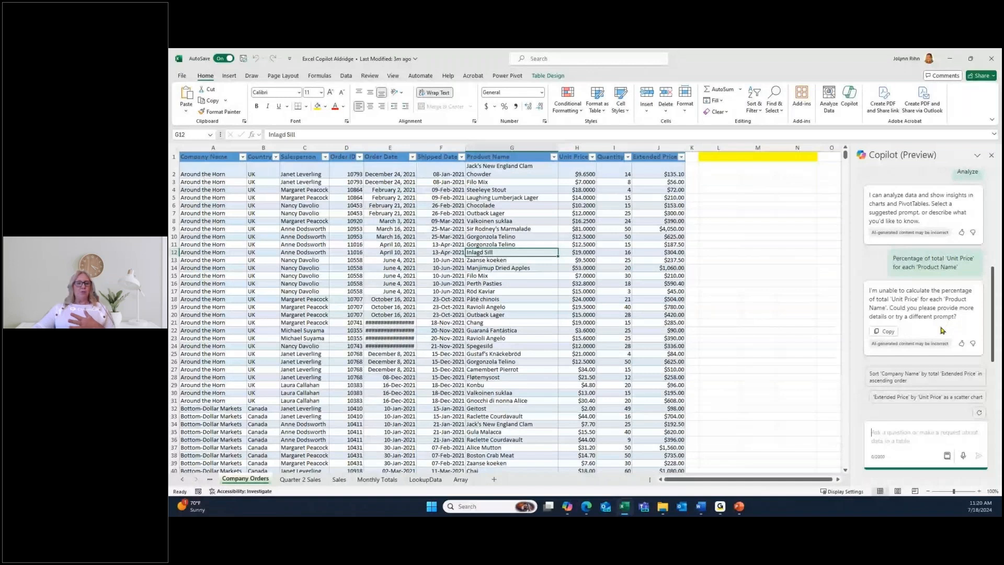
Write a Copilot prompt asking to highlight the name of the salesperson from the first order row in a green color
click(918, 436)
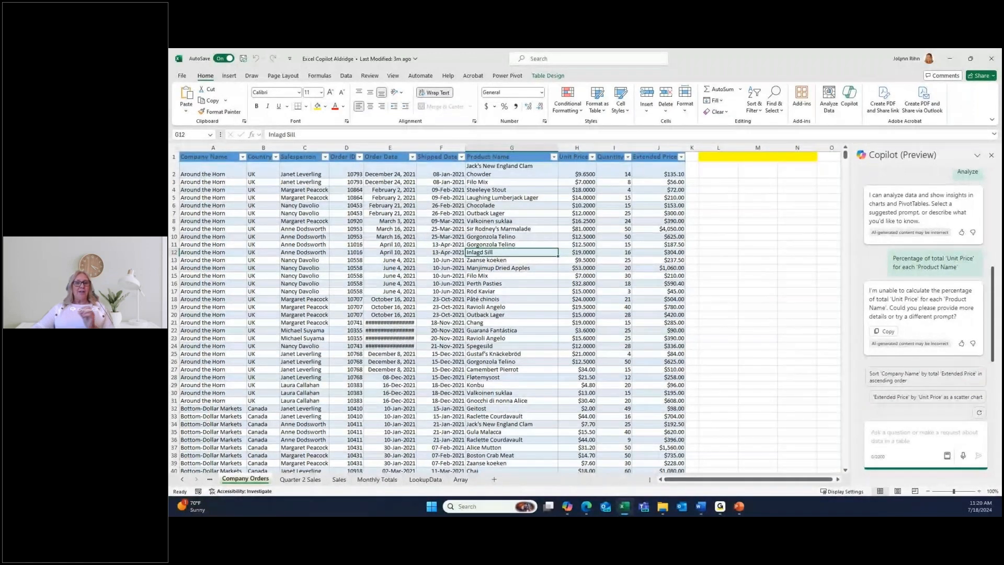
key(alt+Tab)
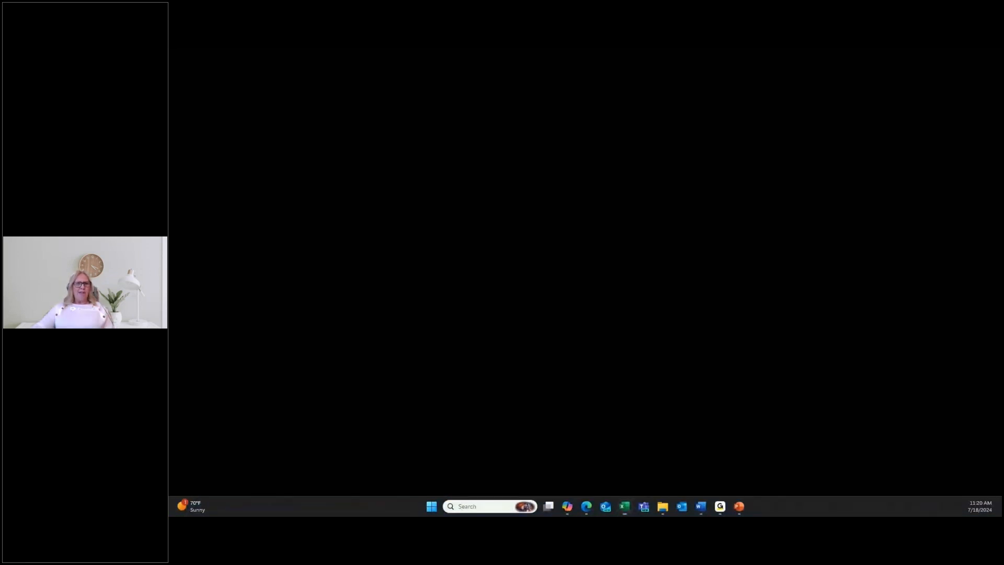
key(alt+Tab)
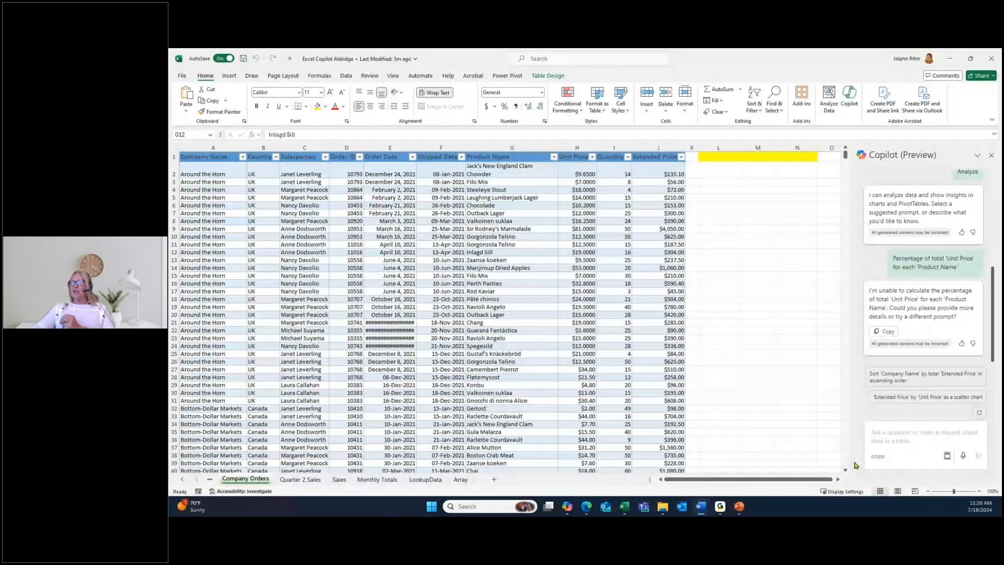
click(909, 438)
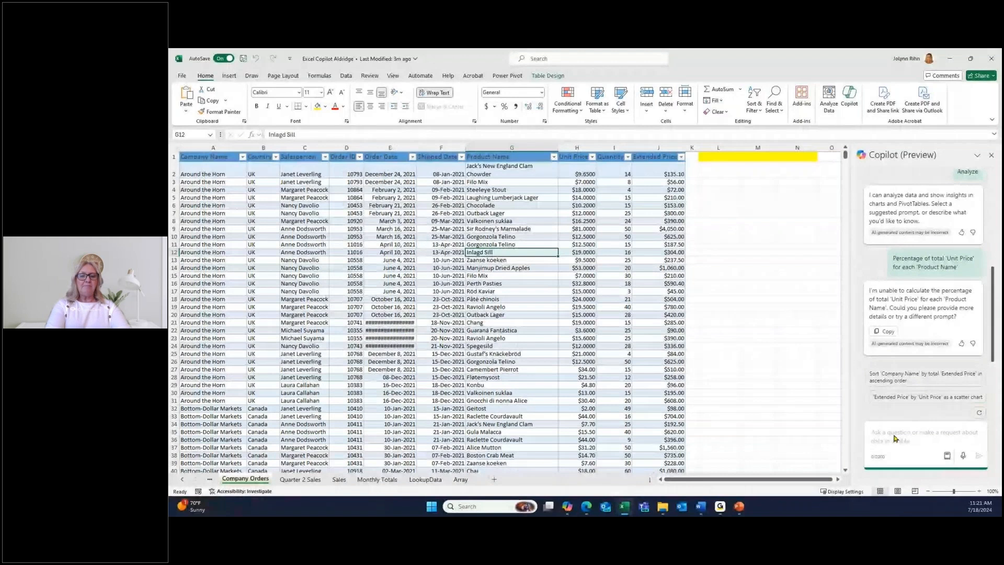
text(Highlight the sale)
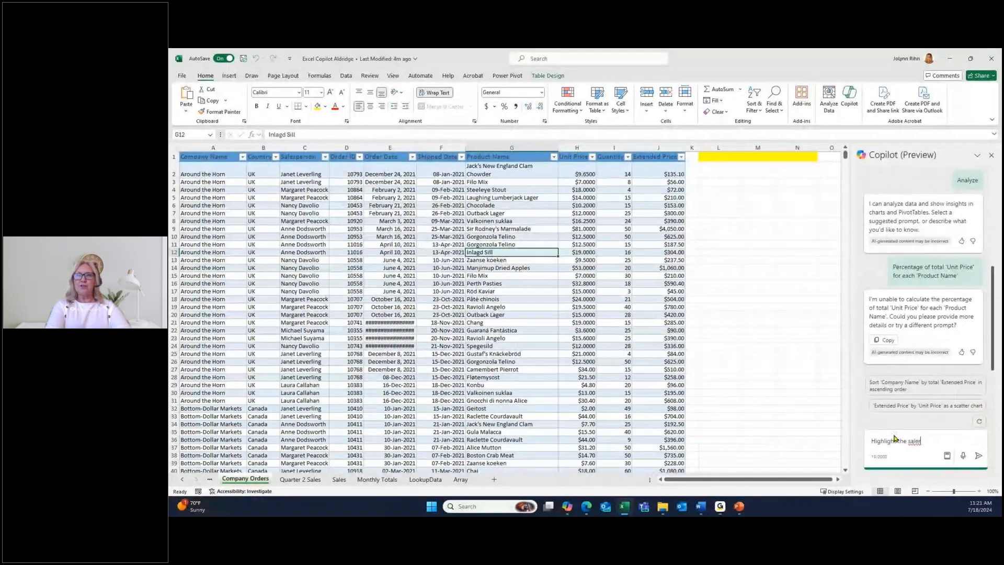
text(rson na)
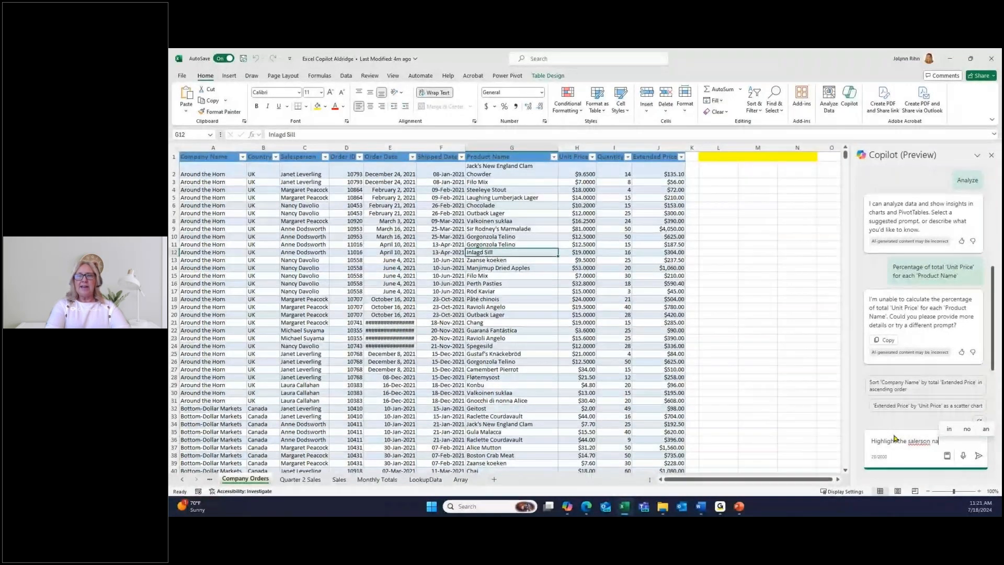
text(me of Janet )
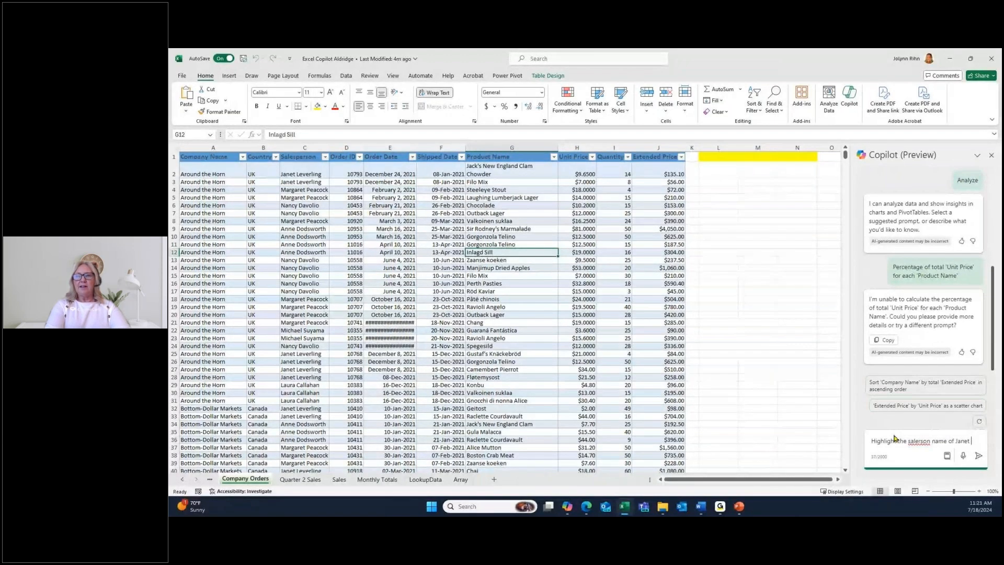
text(Leverling)
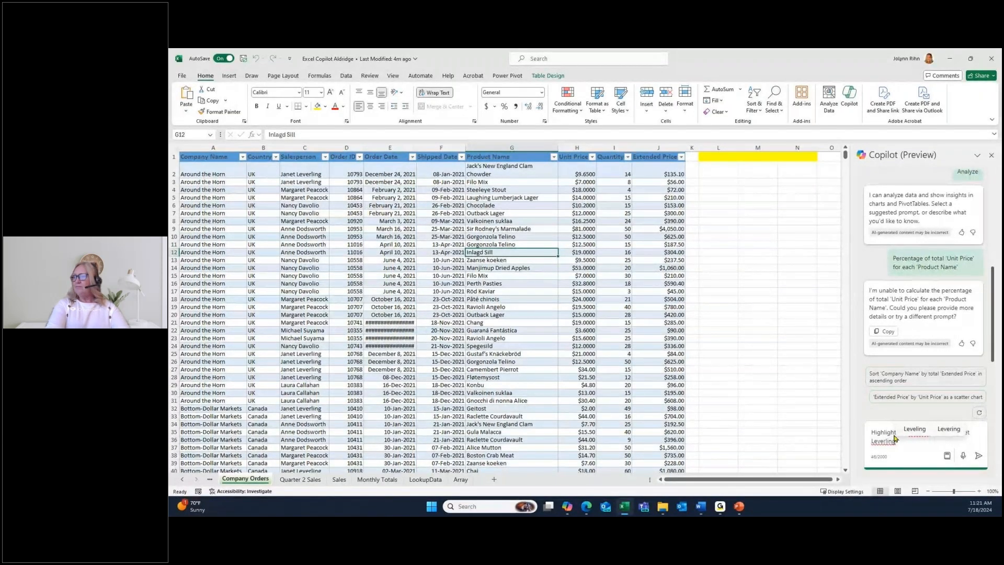
text( i)
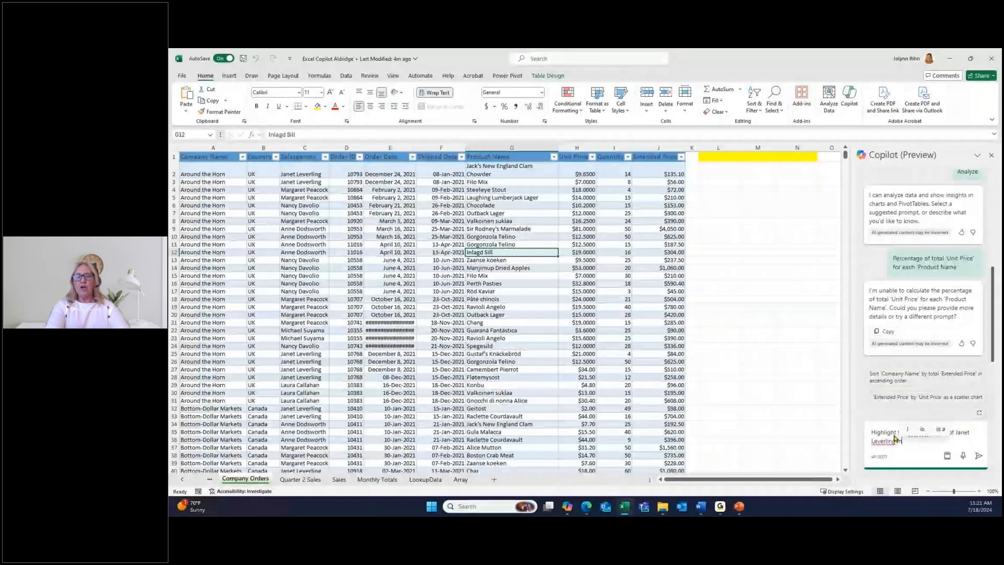
text(n a green co)
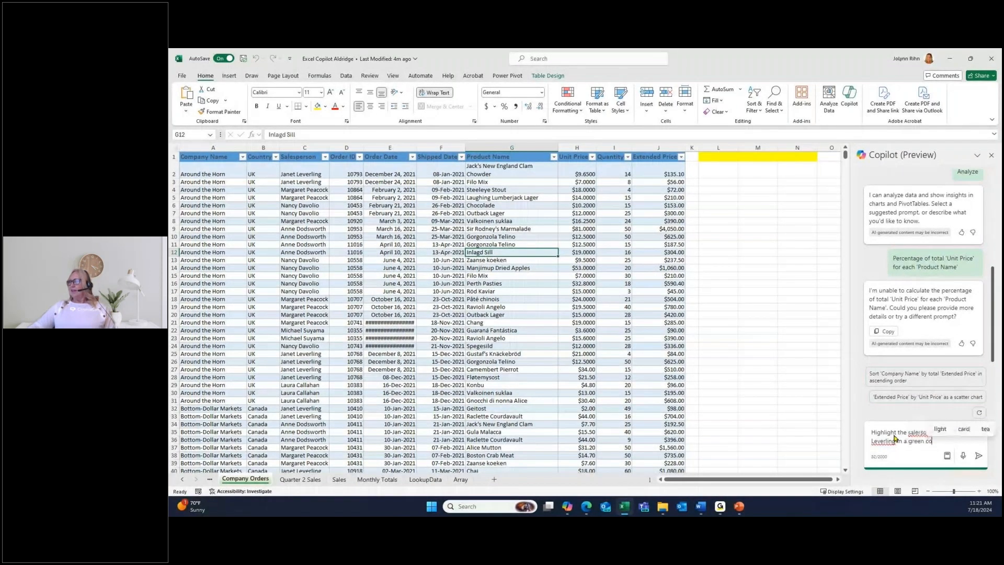
text(lor)
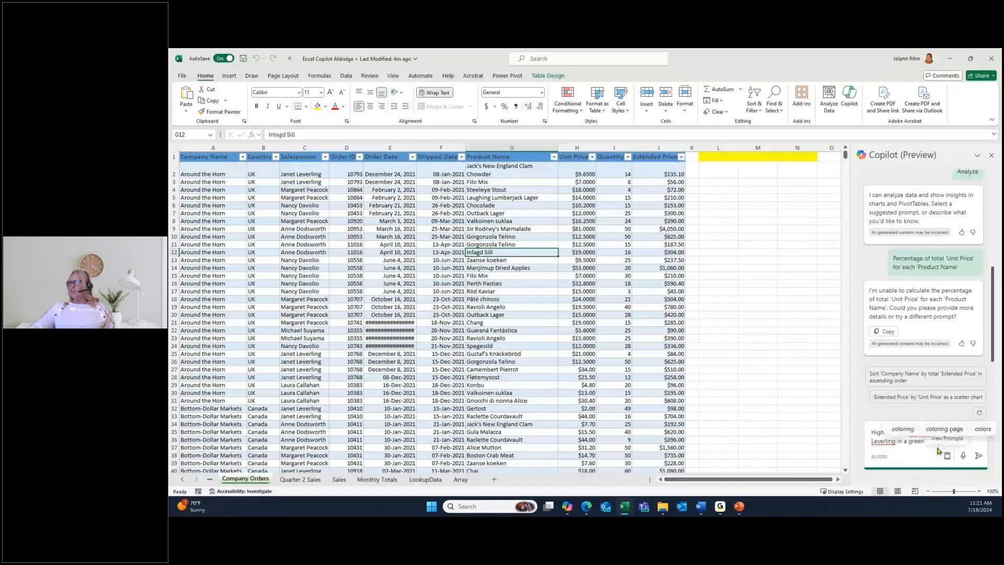
Correct the misspelled word in the highlight prompt to "saleperson" and submit the request to Copilot
click(919, 433)
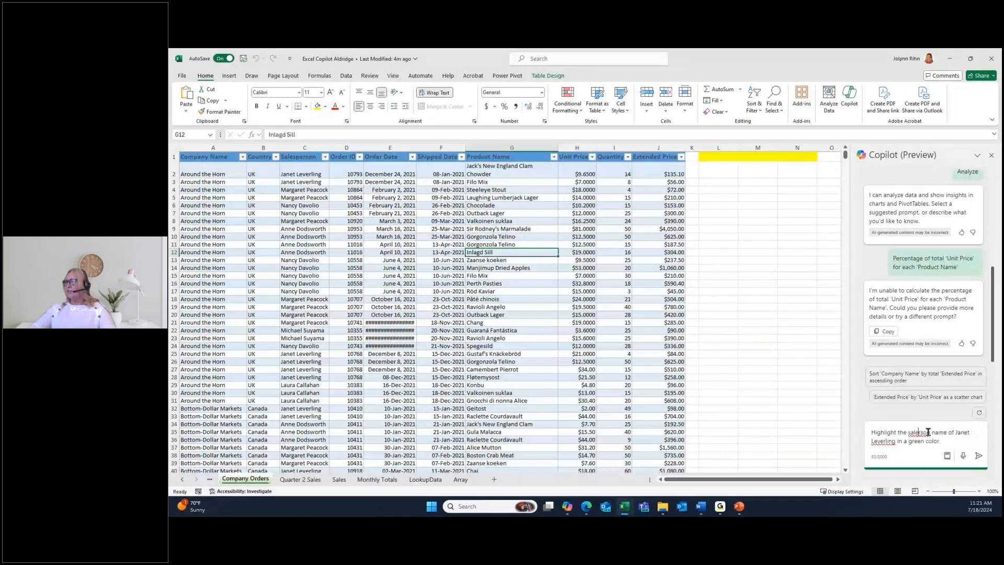
text(spe)
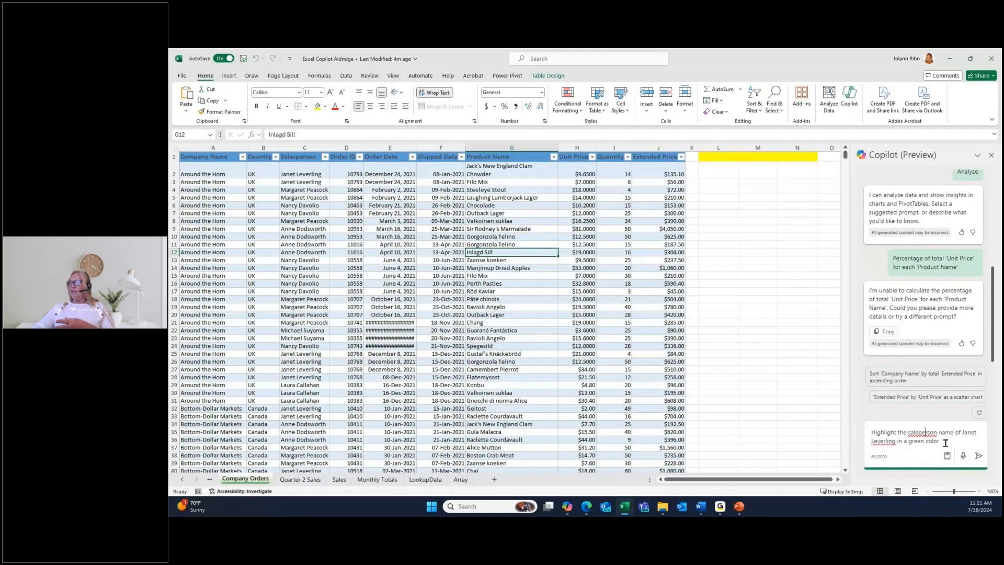
click(980, 456)
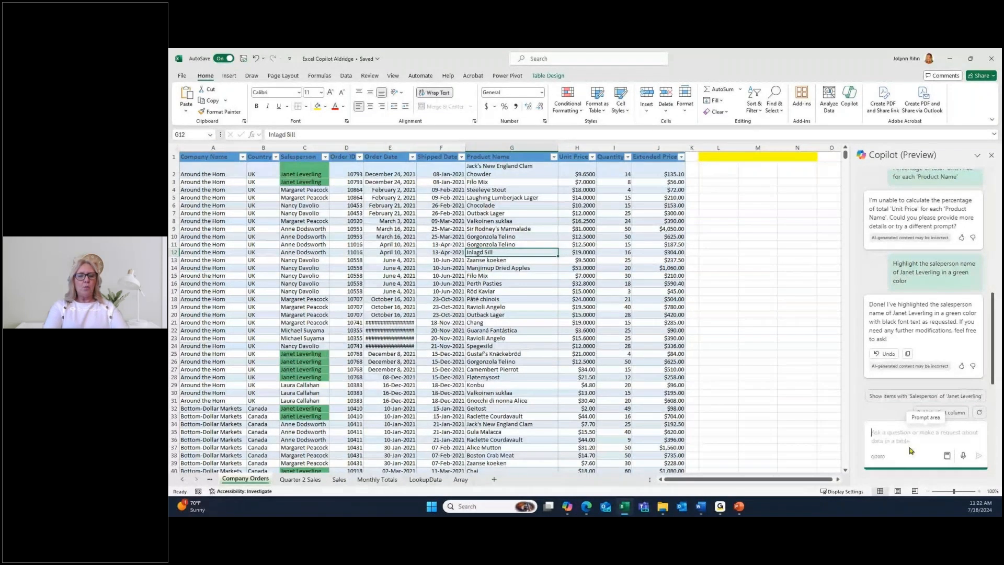
Write a Copilot prompt asking which salesperson had the highest sales for October 2021
text(which sale)
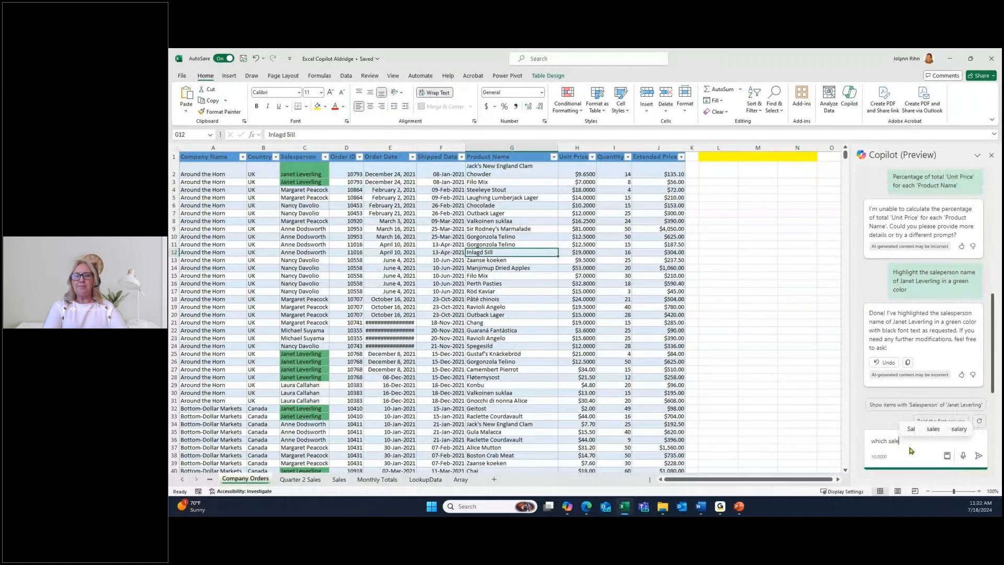
text(speron had the hightest)
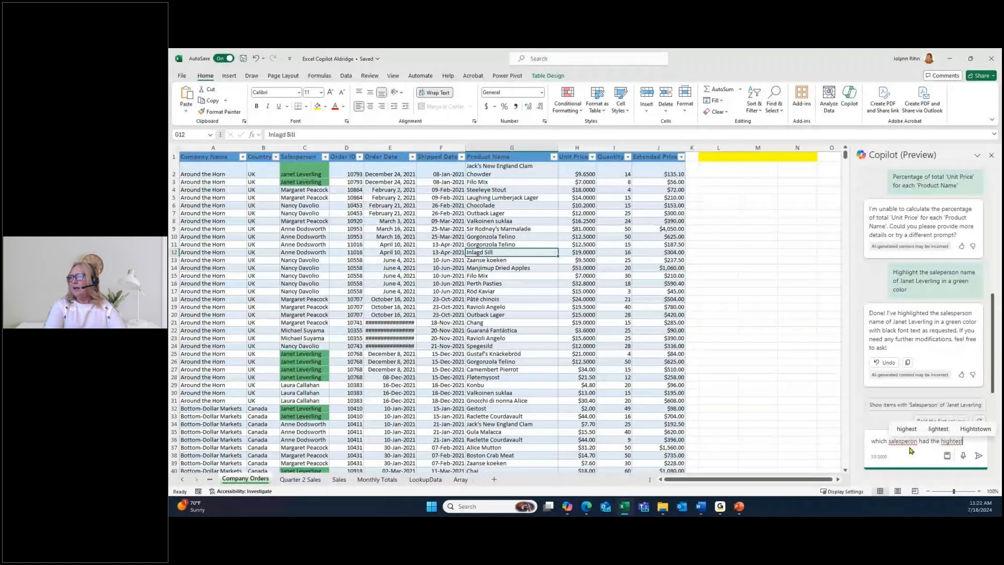
key(BackSpace)
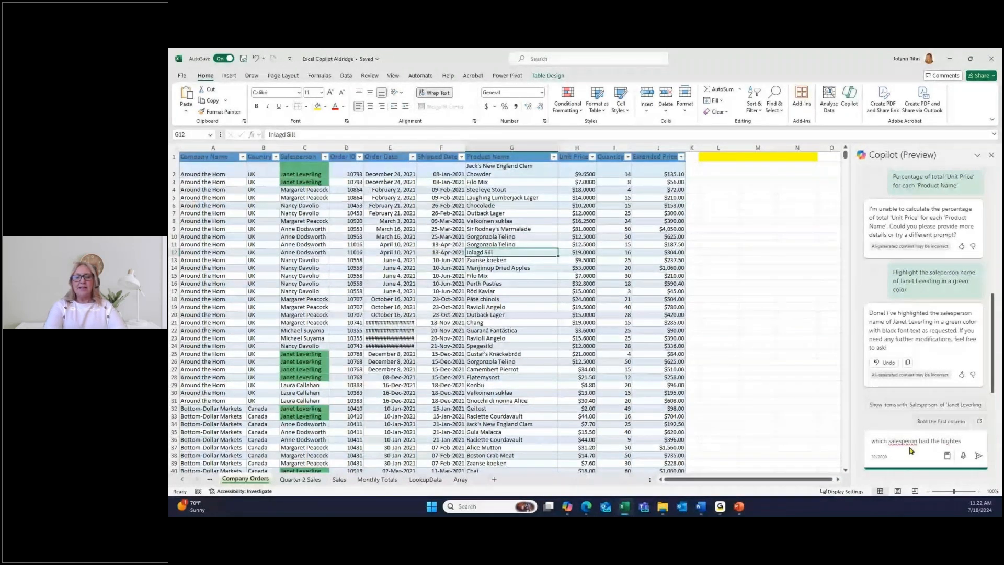
key(BackSpace)
key(BackSpace)
key(BackSpace)
text(est sales fro )
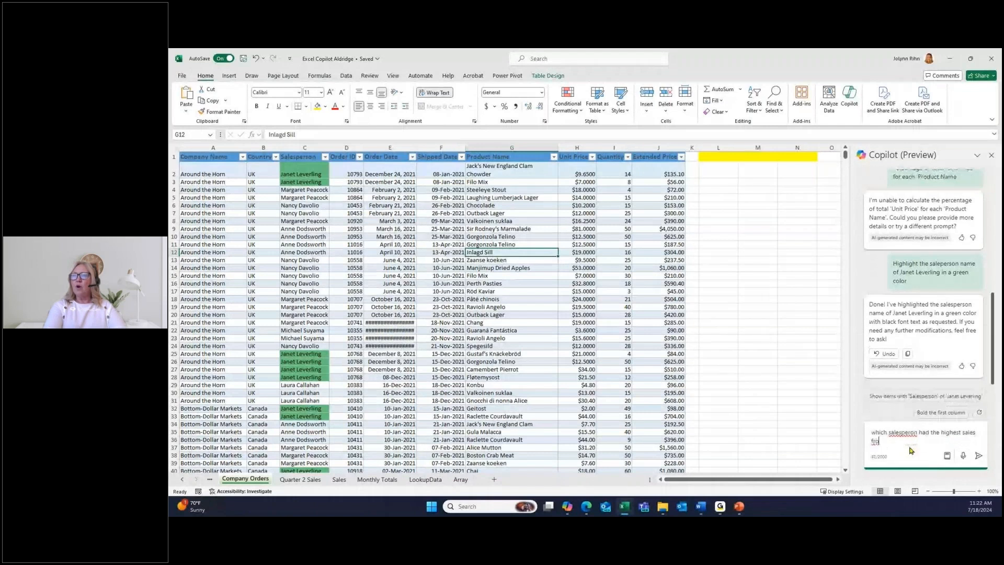
text(the )
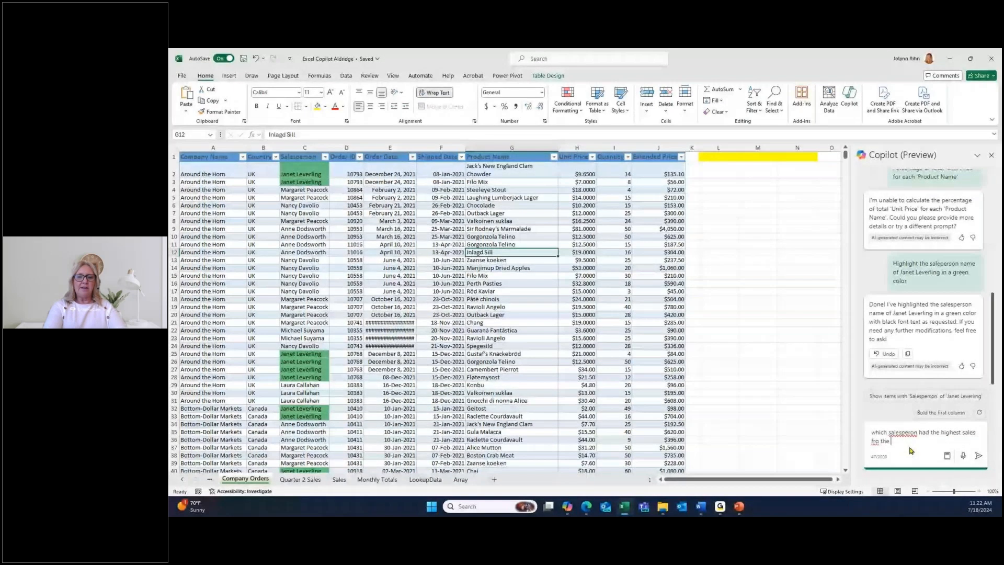
text(october)
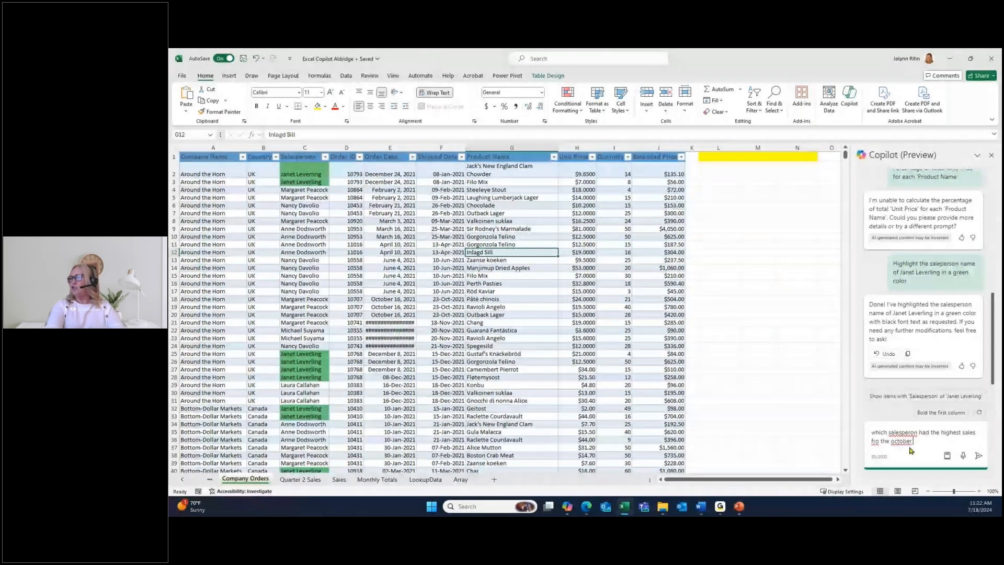
text( 2021)
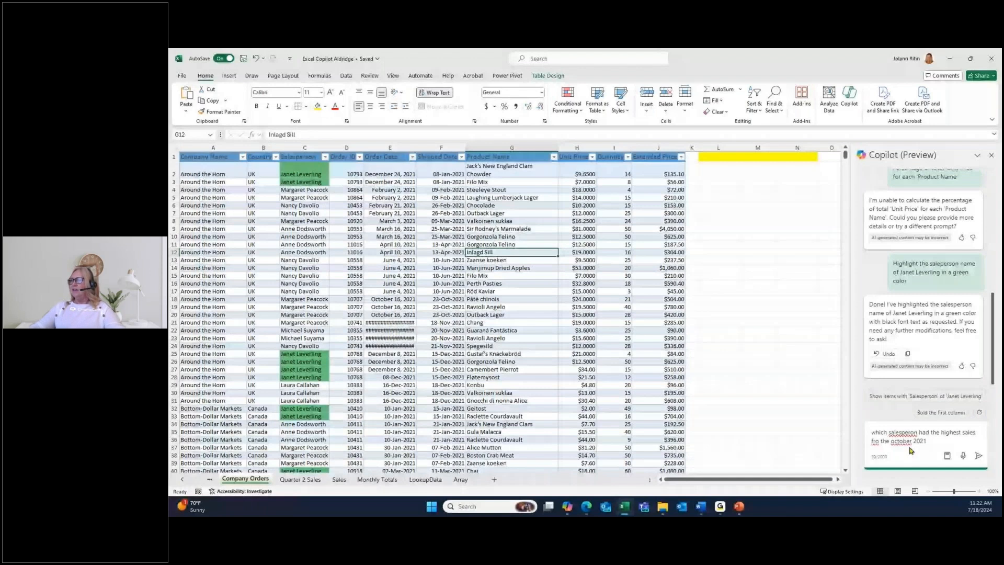
Replace the mistyped "fro" in the sales question with "in" and submit the request to Copilot
double_click(876, 441)
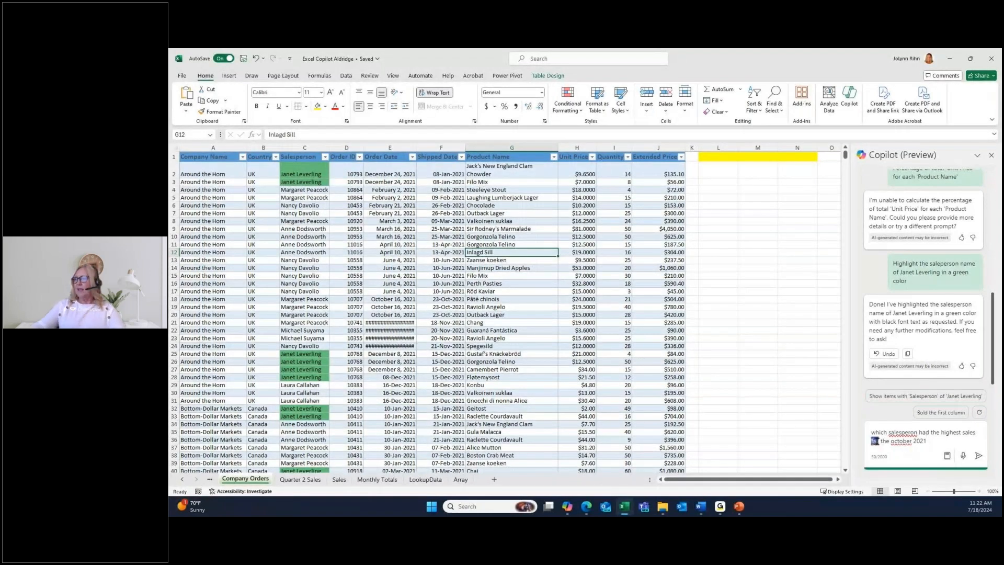
text(in)
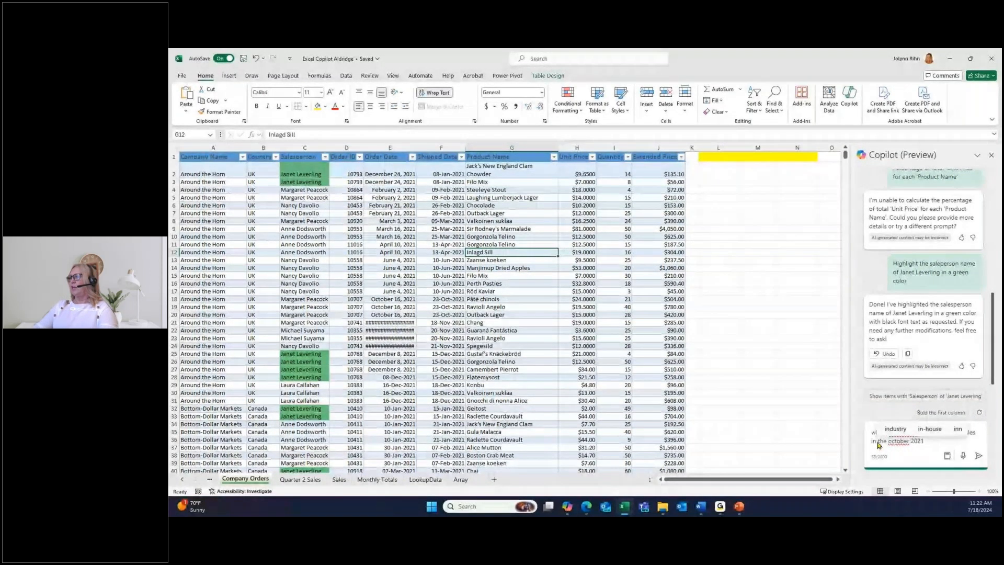
click(979, 455)
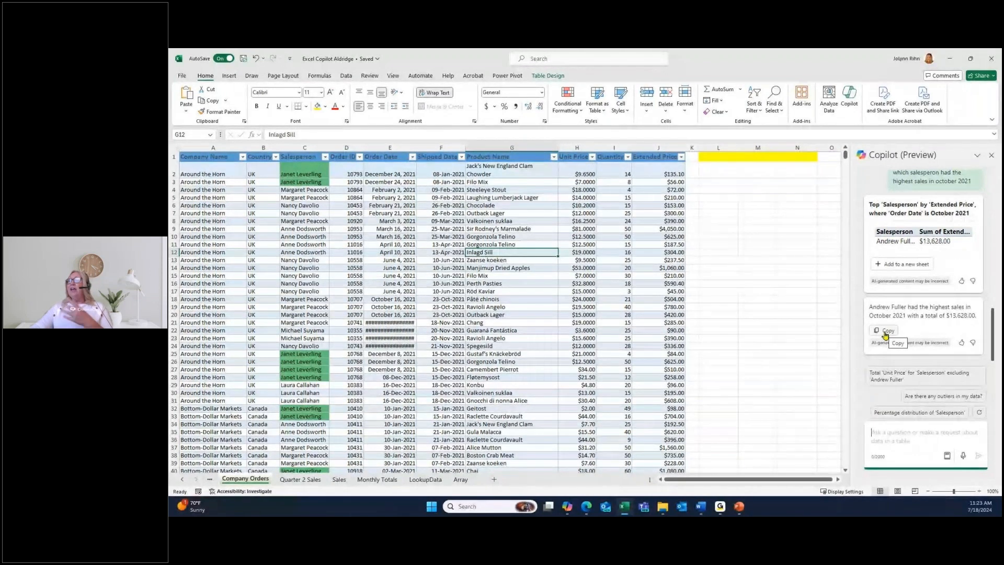
Ask Copilot to "highlight the quantities that have a number greater than or equal to 50"
click(908, 382)
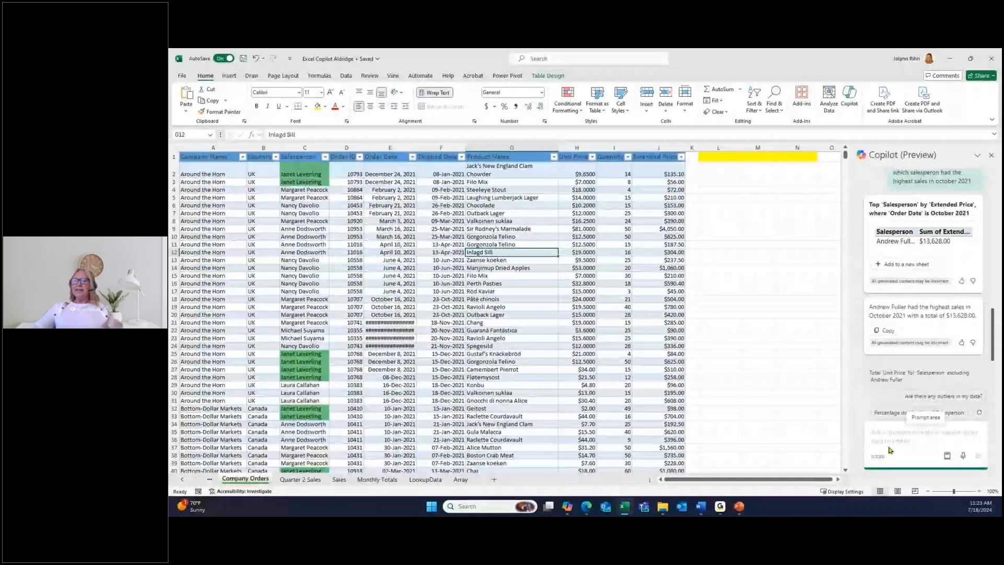
text(hi)
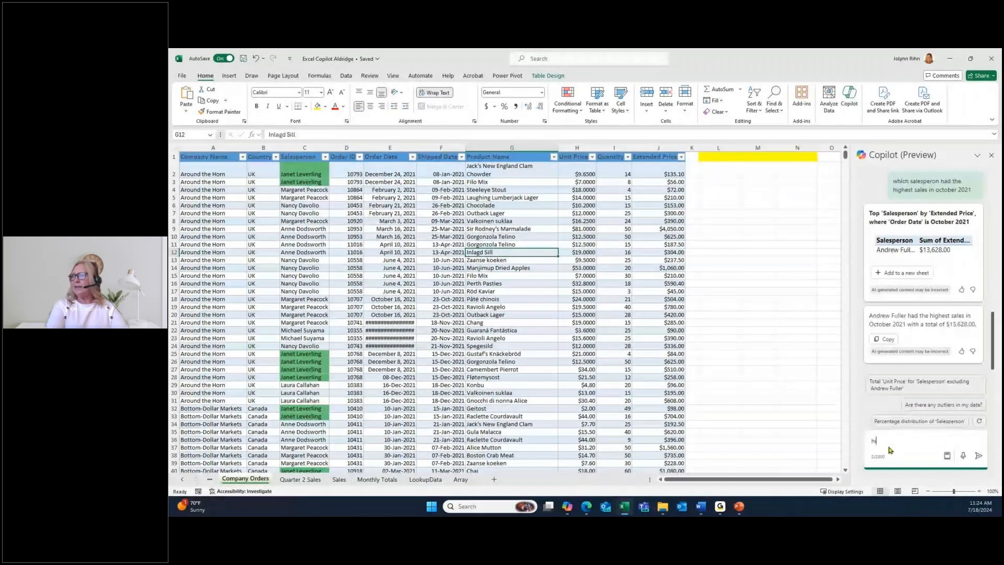
text(ghlight)
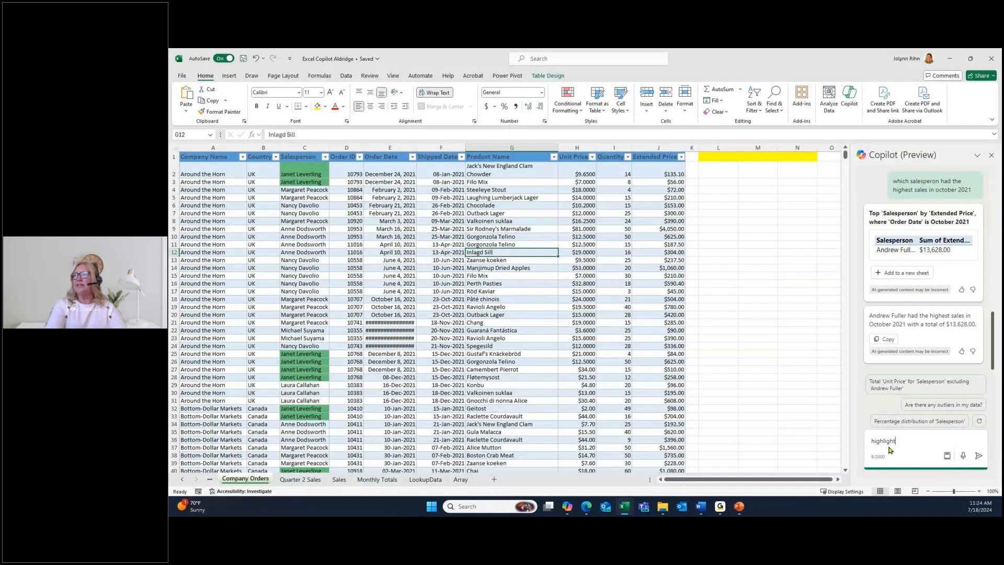
text( the quantities that )
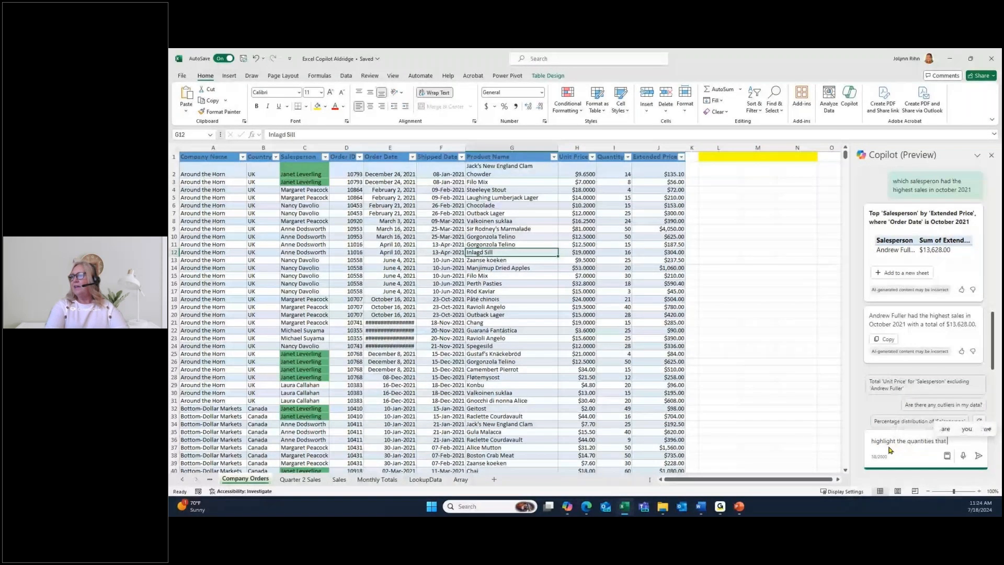
text(have a num)
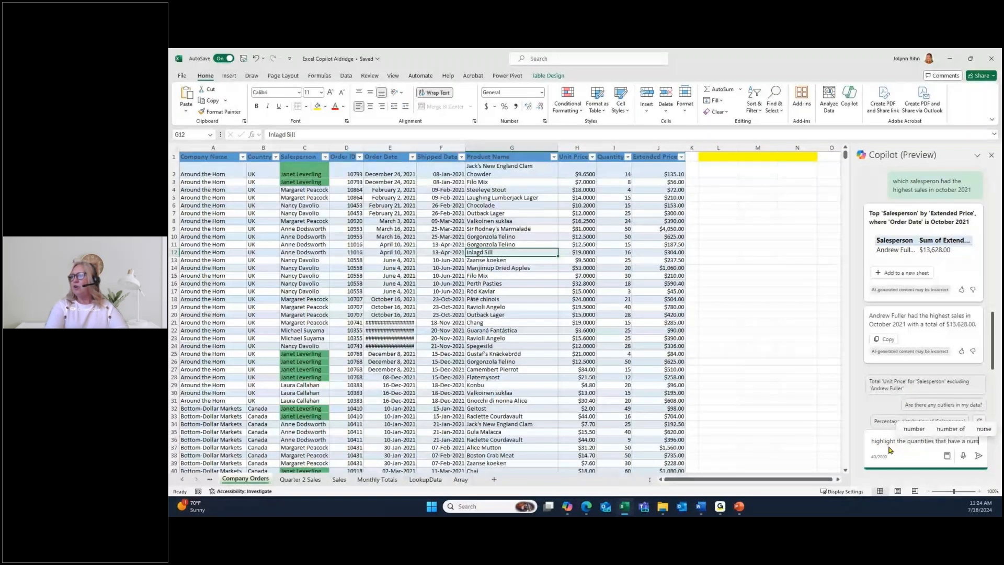
text(ber greater ta)
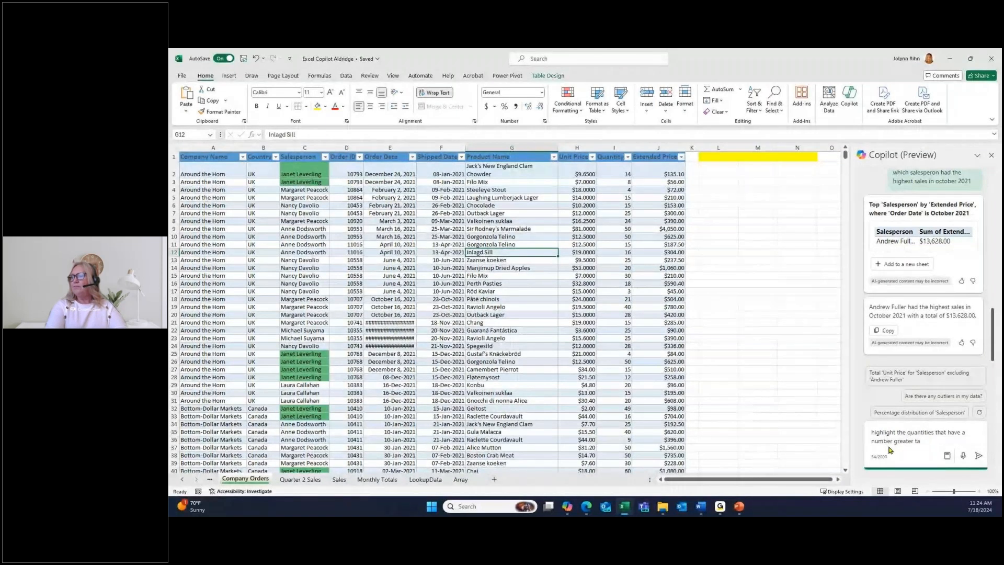
key(BackSpace)
text(han or)
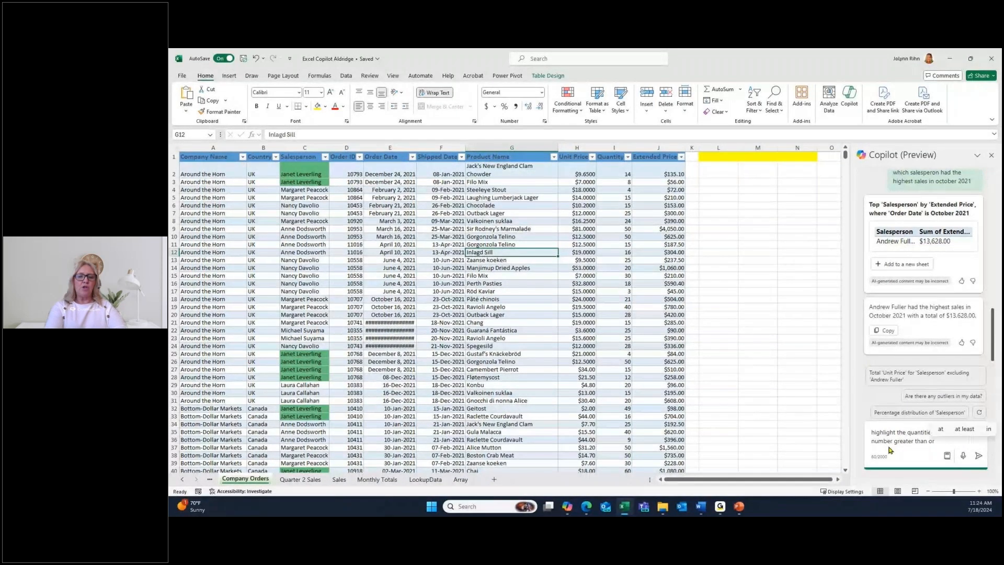
text( equal to )
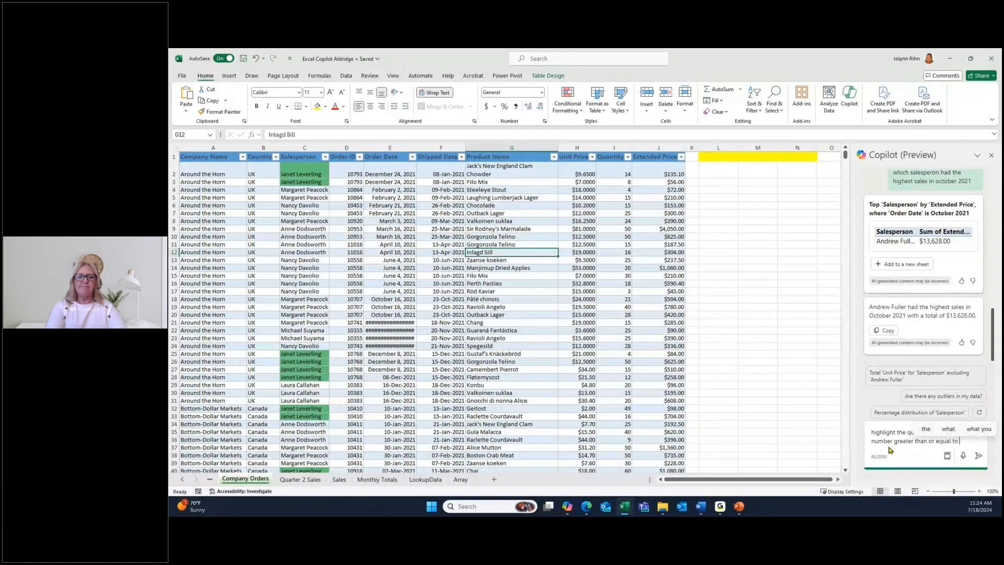
text(50)
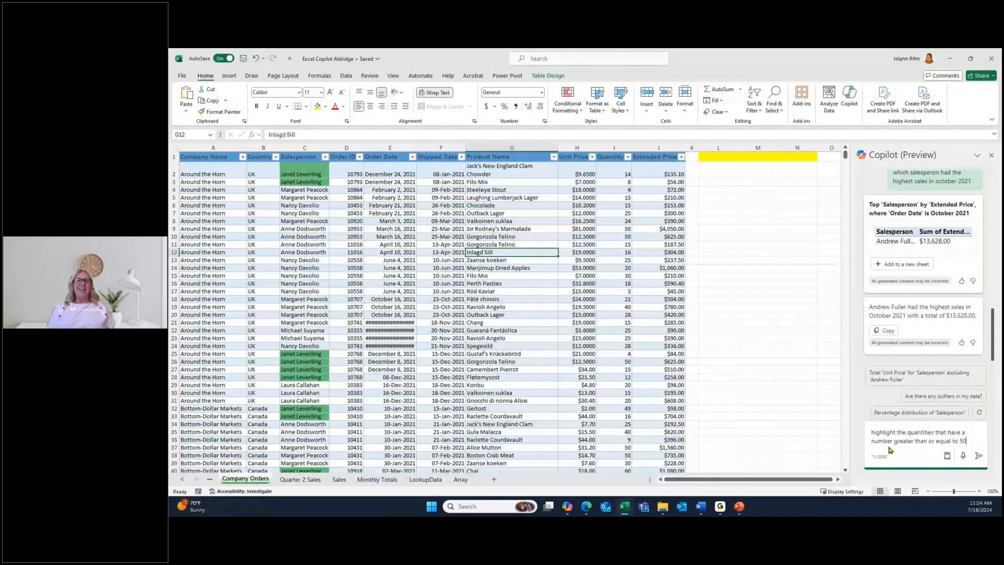
key(Return)
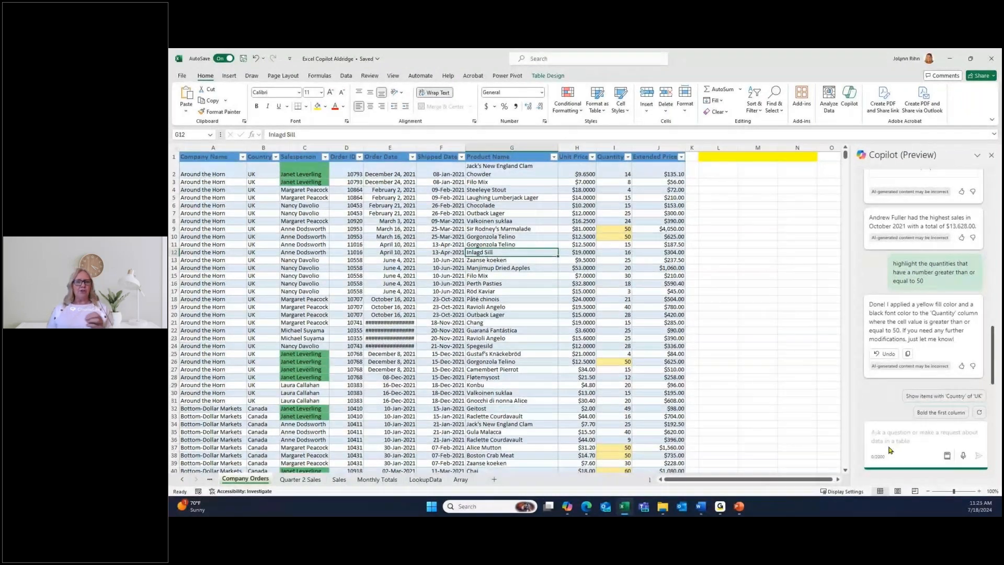
Dictate Copilot requests to filter the Country column to USA and Canada and to remove that filter again
click(964, 456)
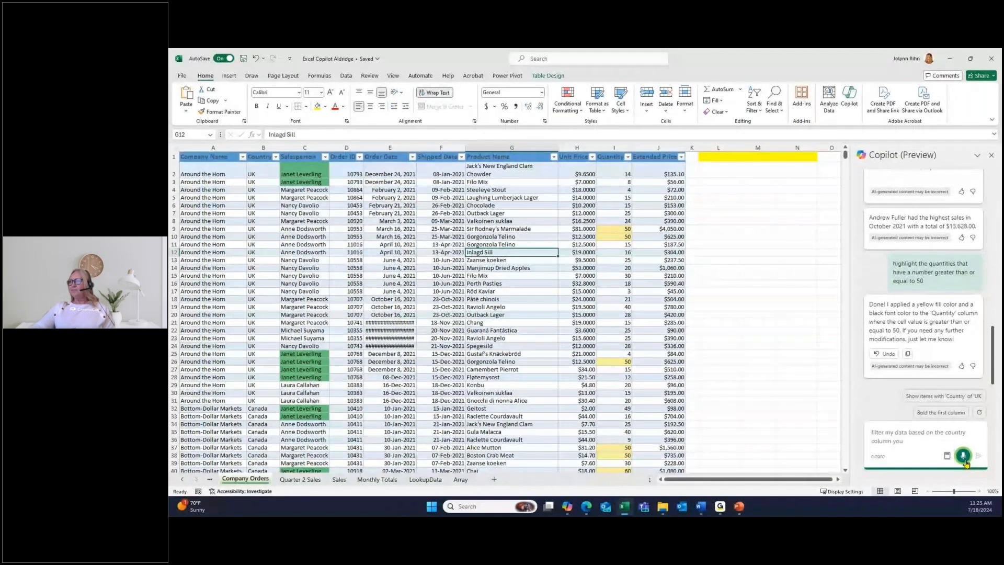
click(978, 457)
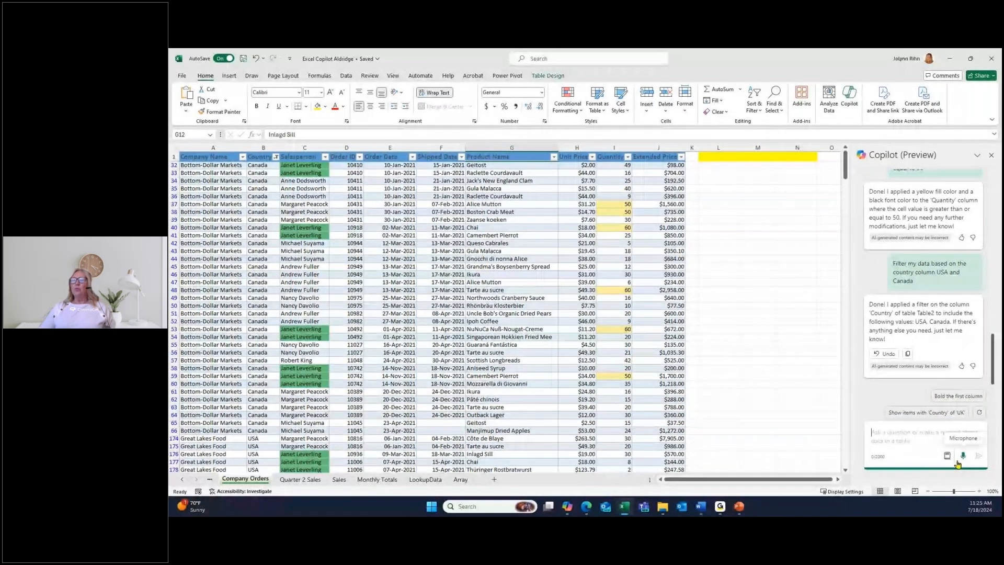
click(963, 456)
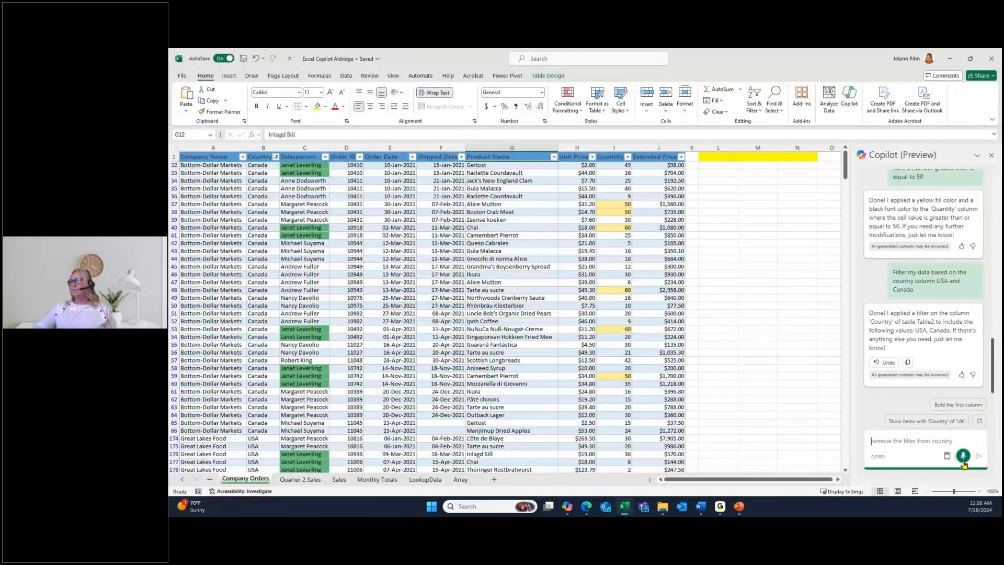
click(978, 458)
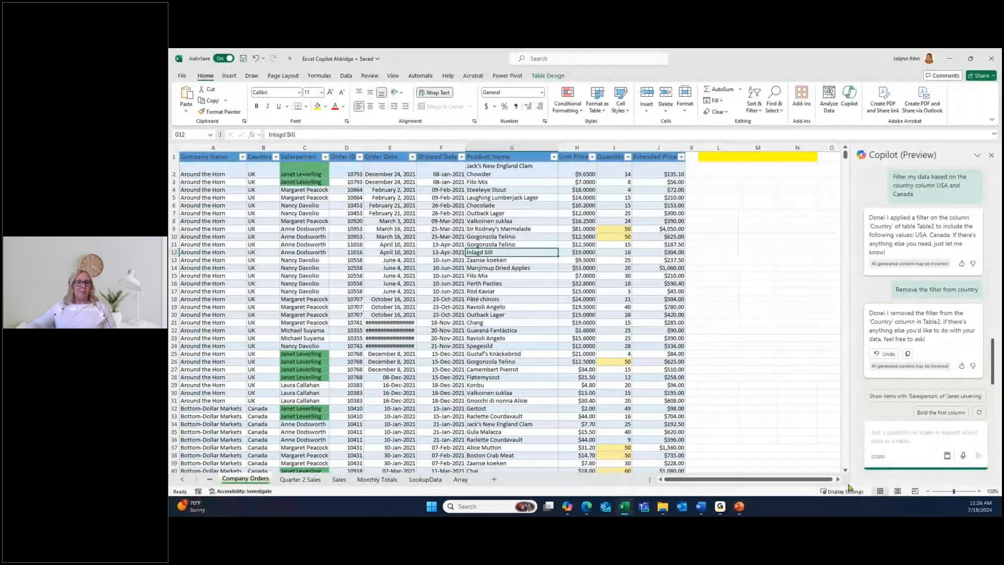
Dictate a Copilot request for a pivot table based on the salesperson and the extended price, and add it to a new sheet
click(904, 463)
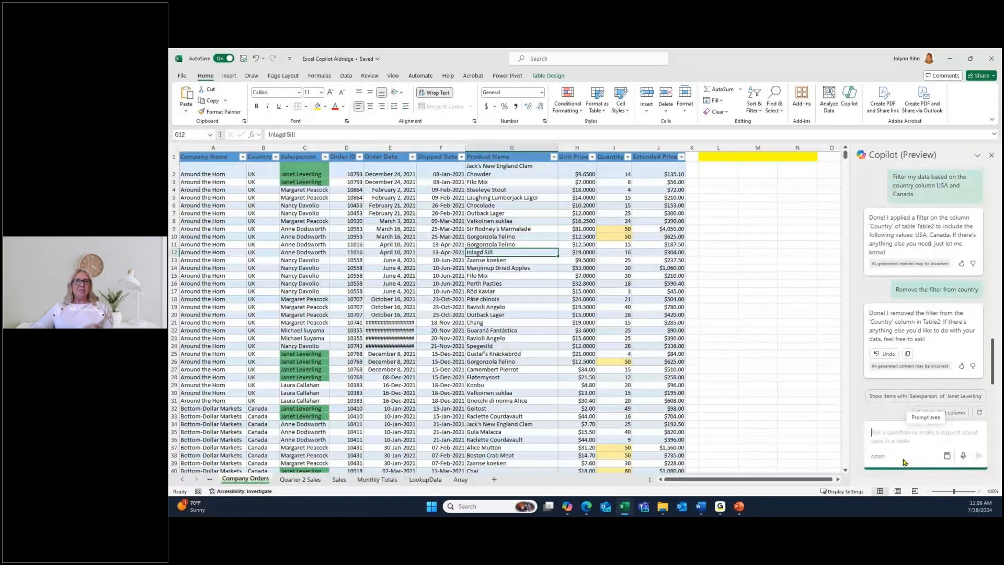
click(964, 456)
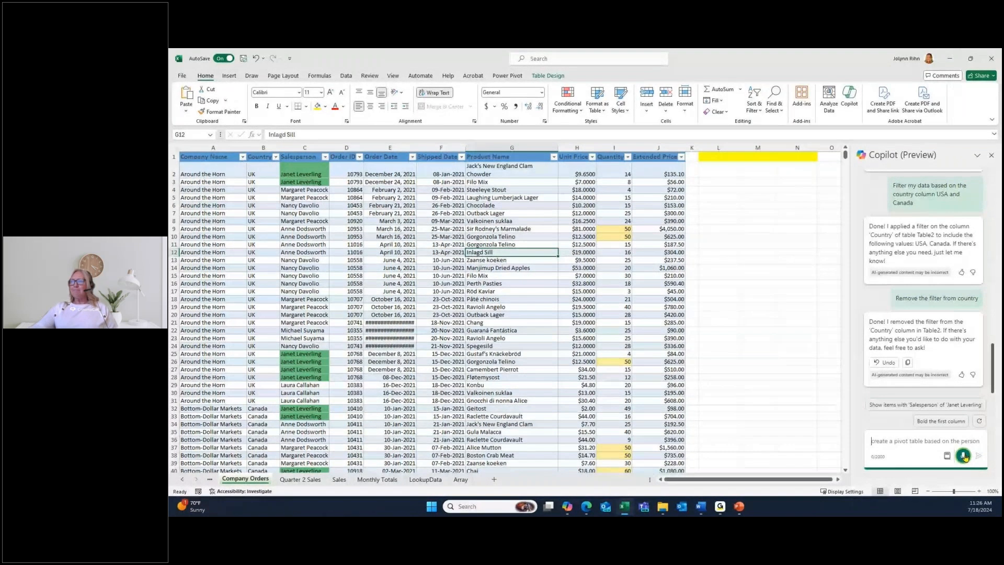
click(965, 456)
click(978, 456)
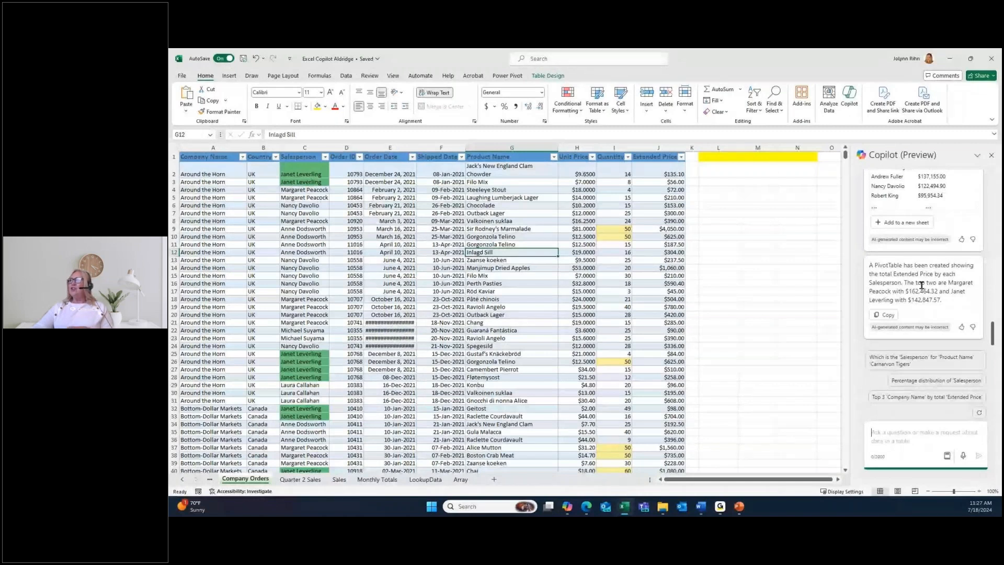
scroll(923, 253, up, 2)
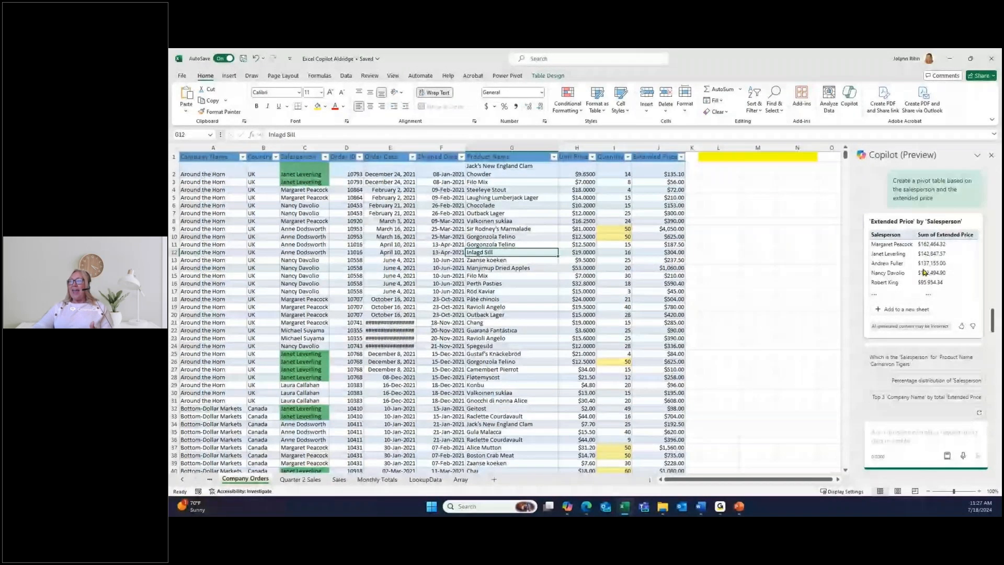
click(893, 311)
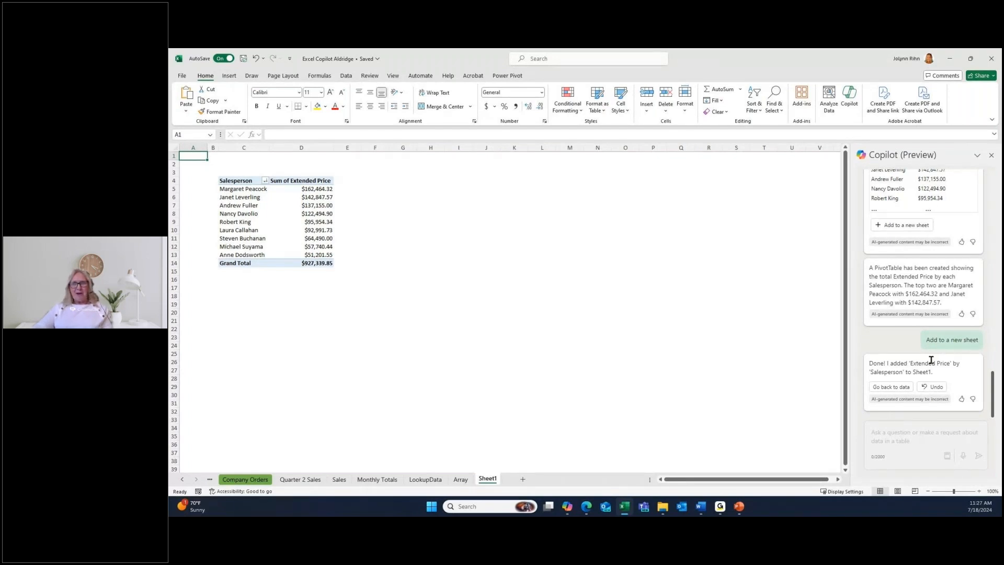
Return to the Company Orders data and dictate a Copilot request to create a chart based on salesperson and extended price
click(892, 388)
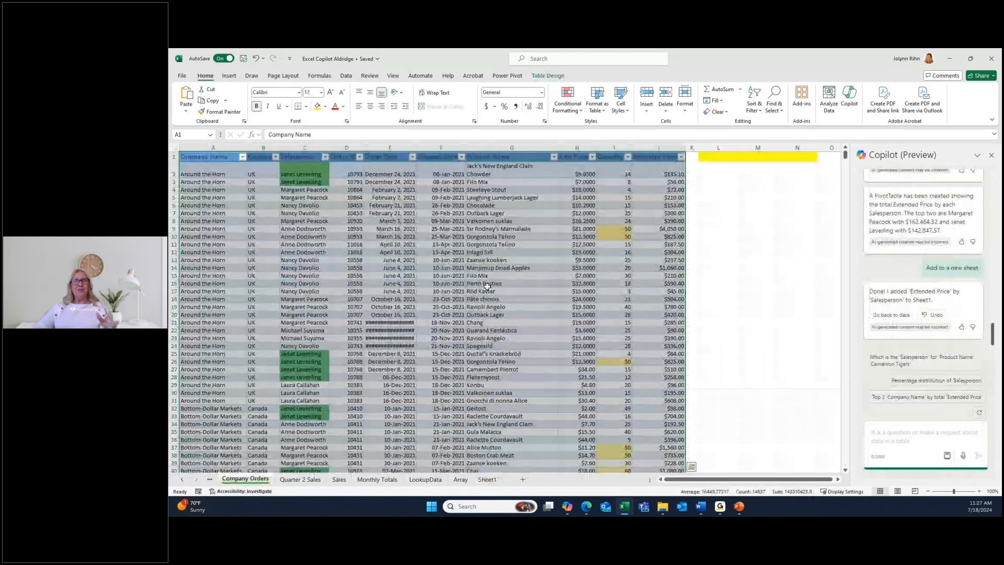
click(451, 268)
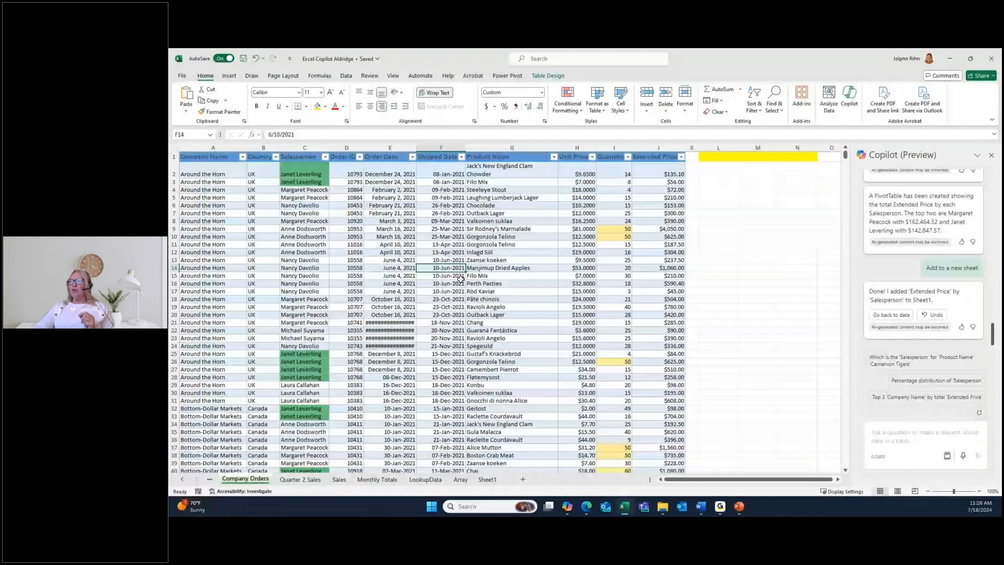
click(900, 438)
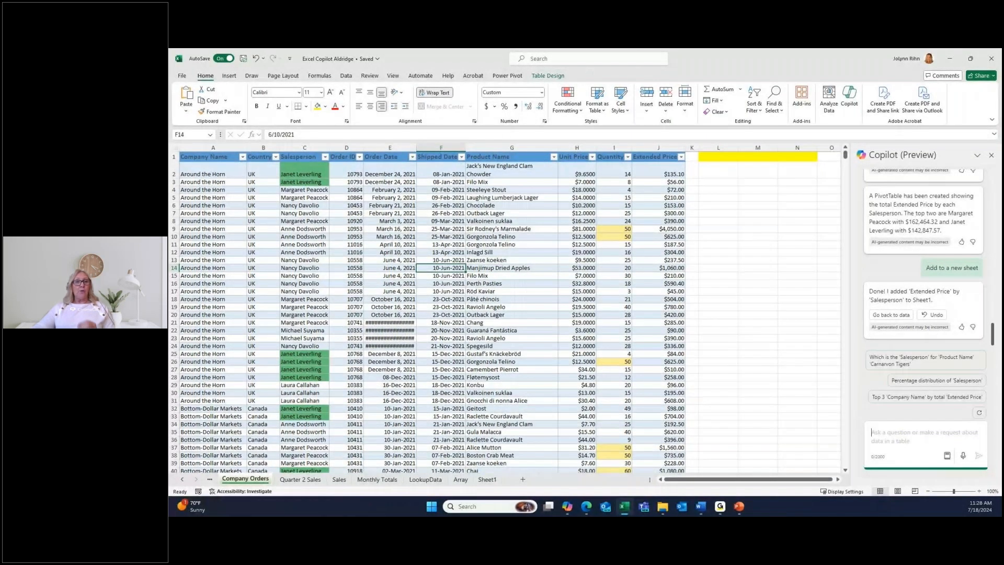
click(965, 460)
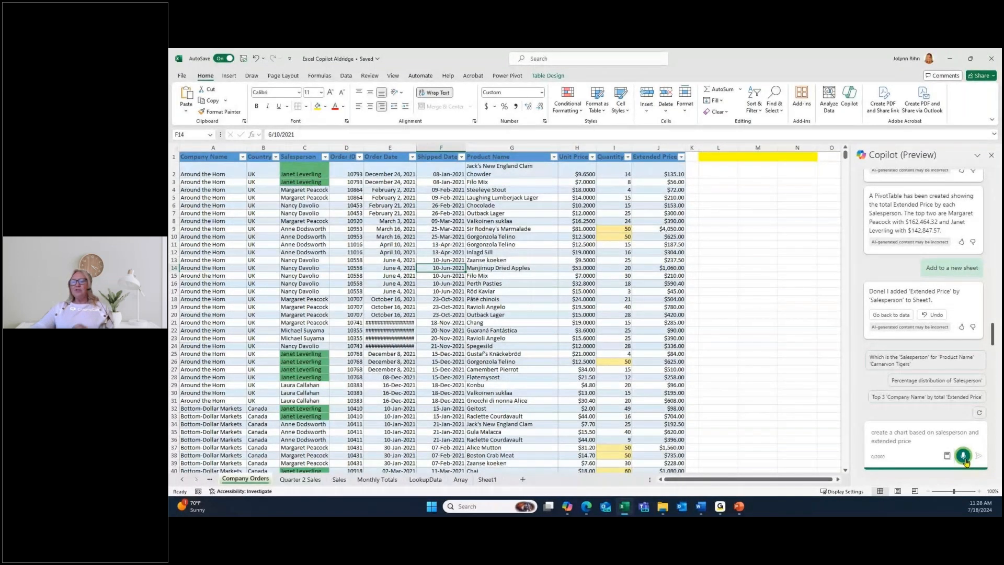
click(966, 460)
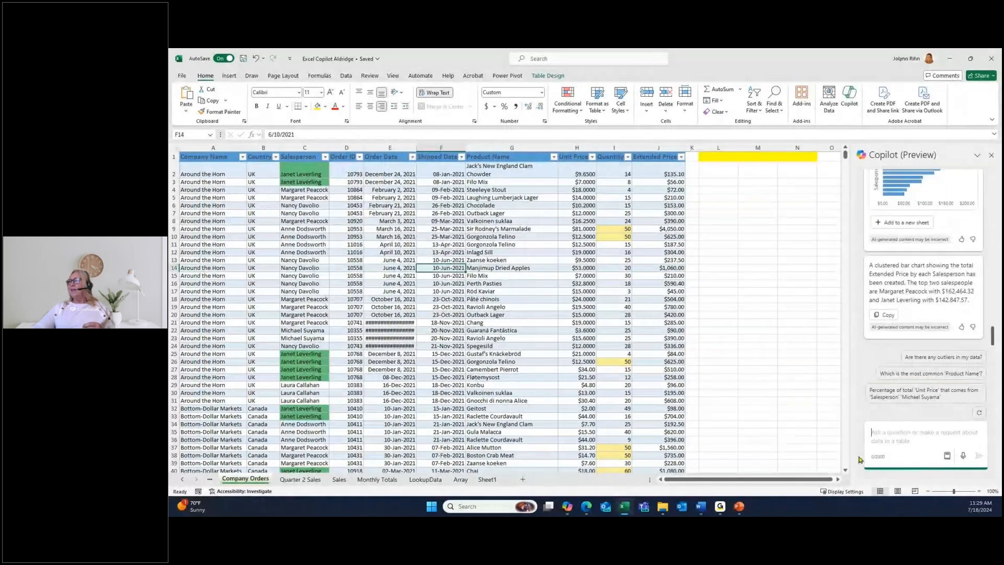
Try to have Copilot create a 3D pie chart based on salesperson and extended price by dictating the request
click(963, 455)
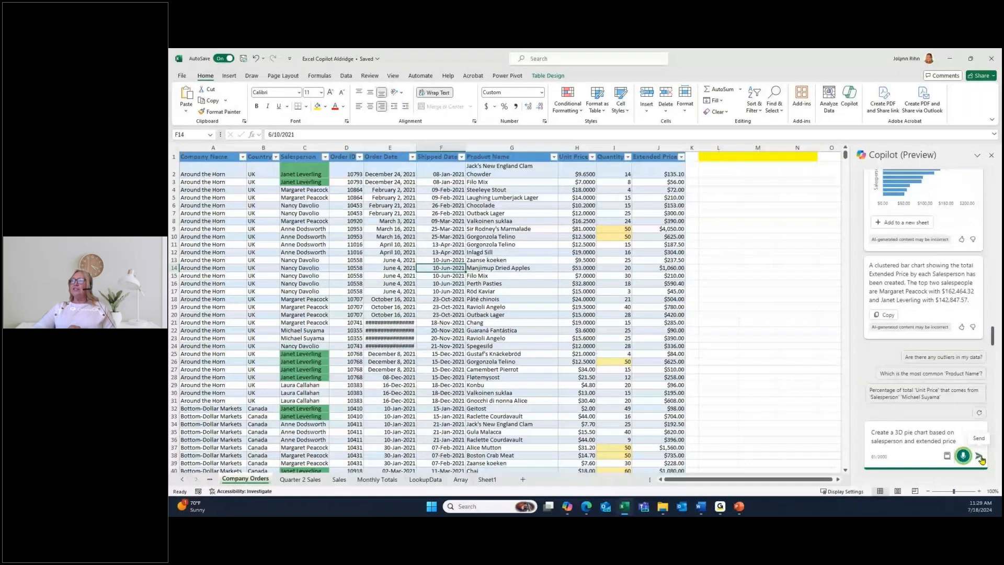
click(980, 458)
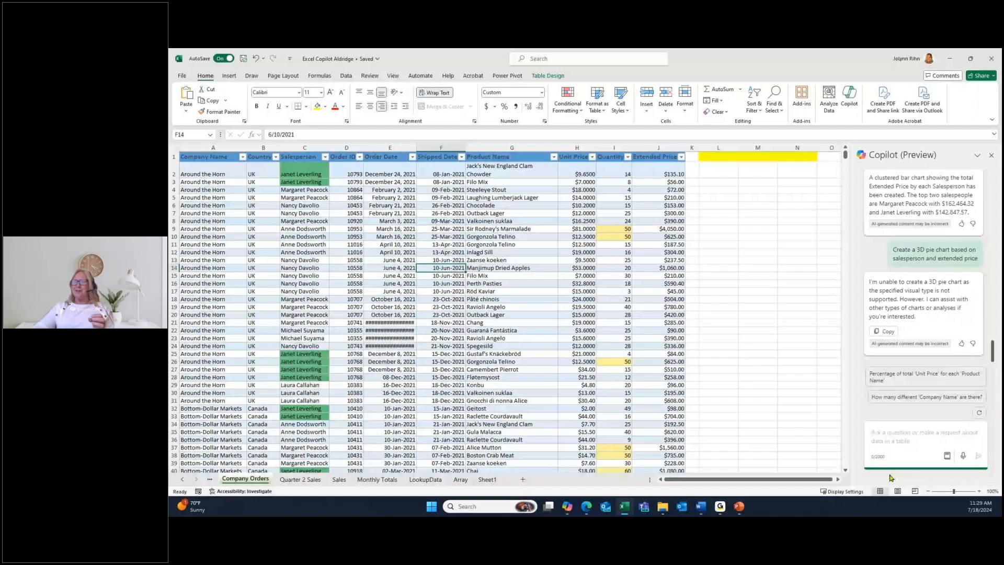
Dictate a Copilot request for a pie chart based on orders in the UK and extended price, and add it to a new sheet
click(901, 450)
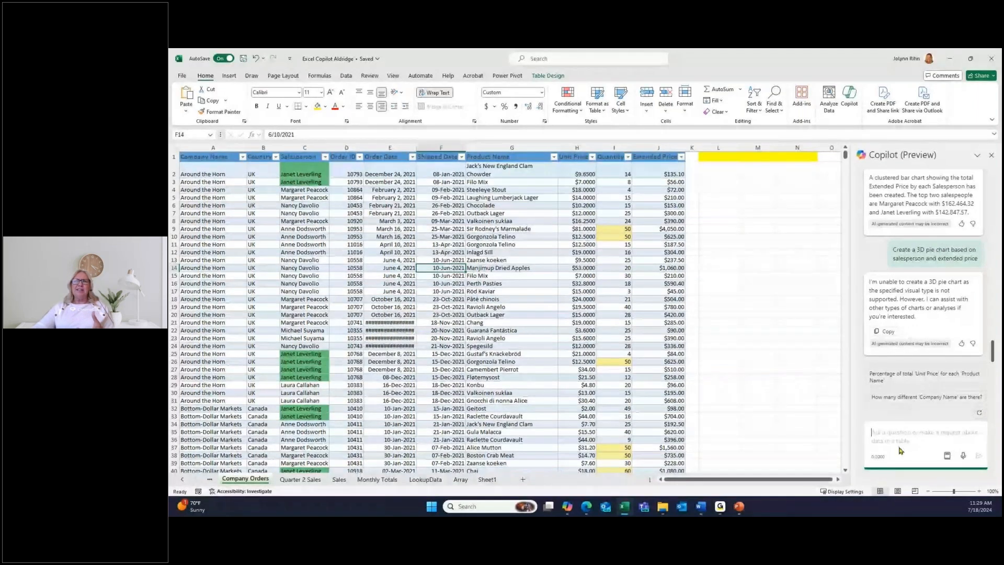
click(932, 372)
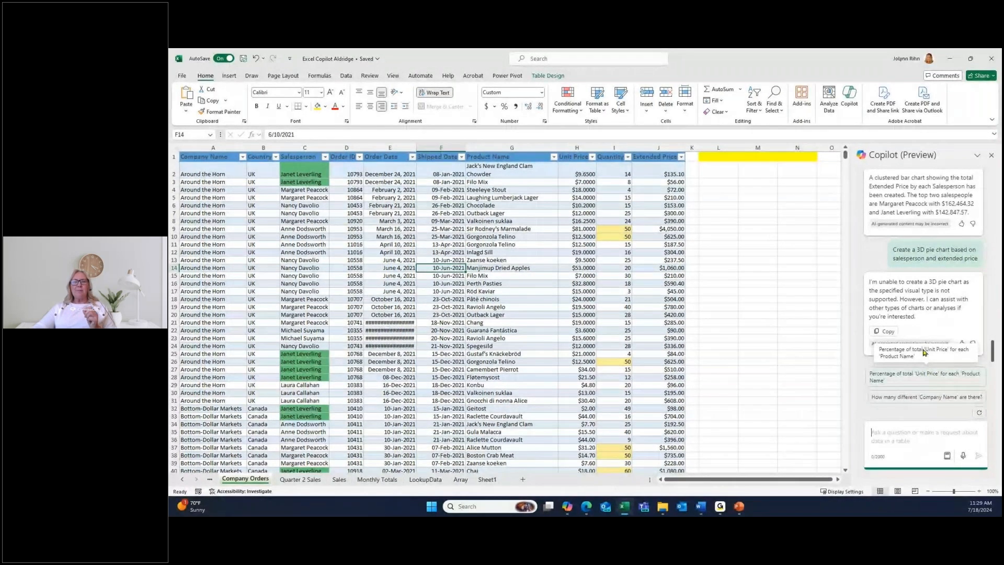
click(964, 457)
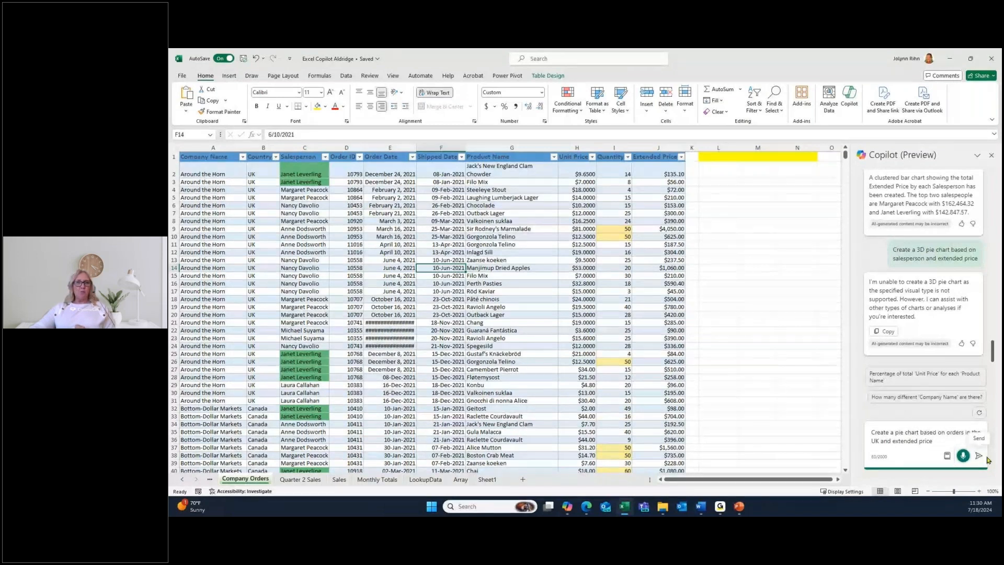
click(978, 457)
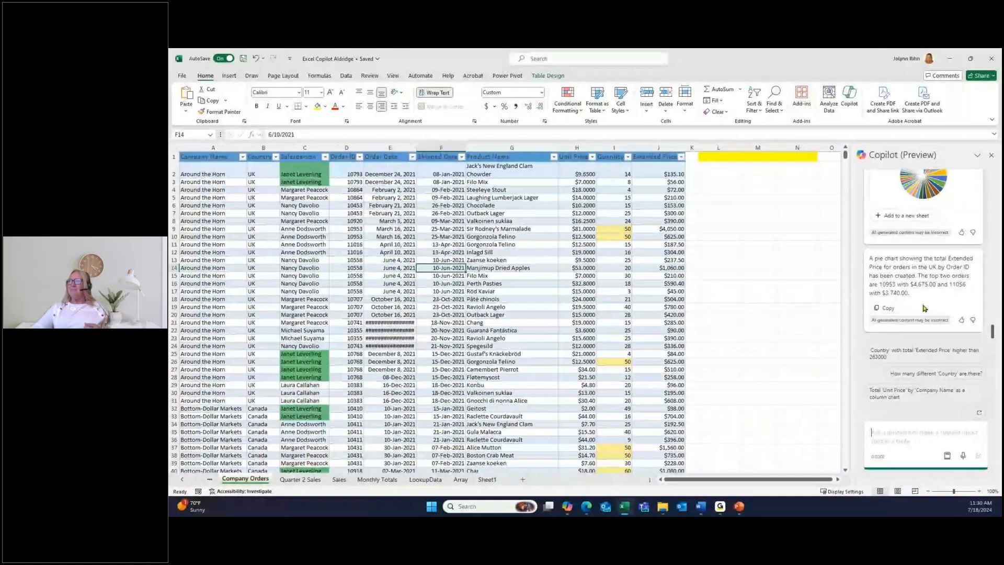
click(902, 220)
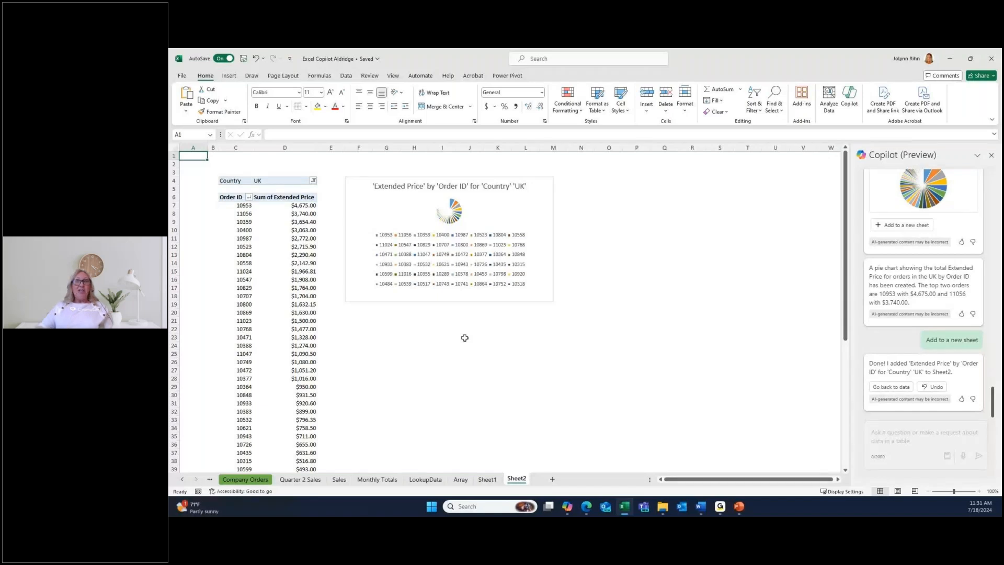
click(291, 281)
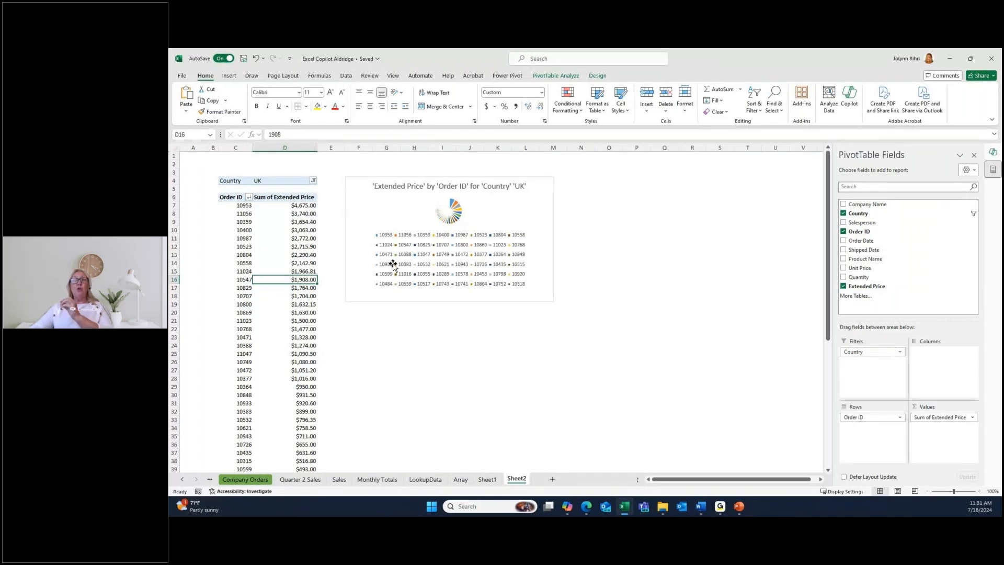
click(425, 221)
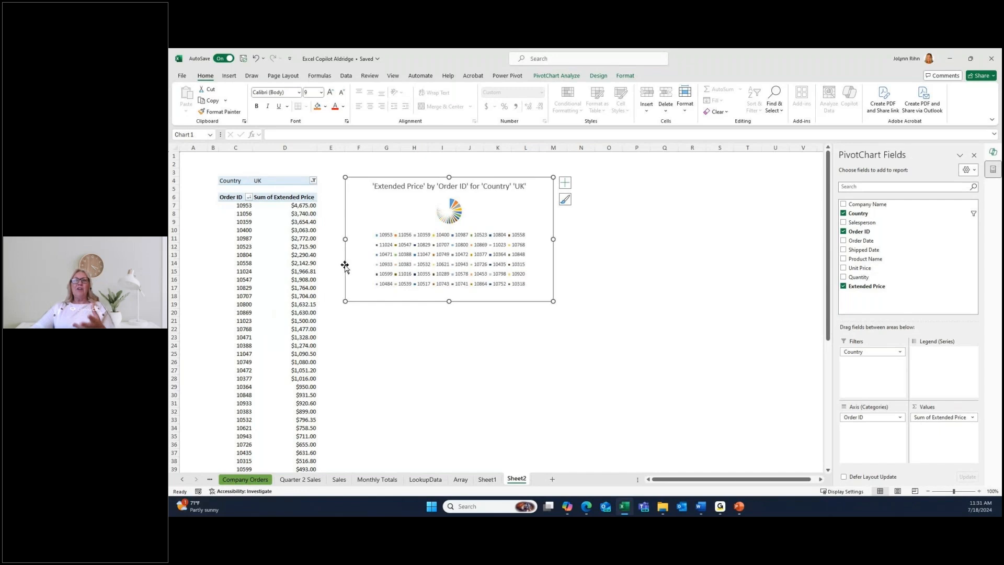
click(302, 261)
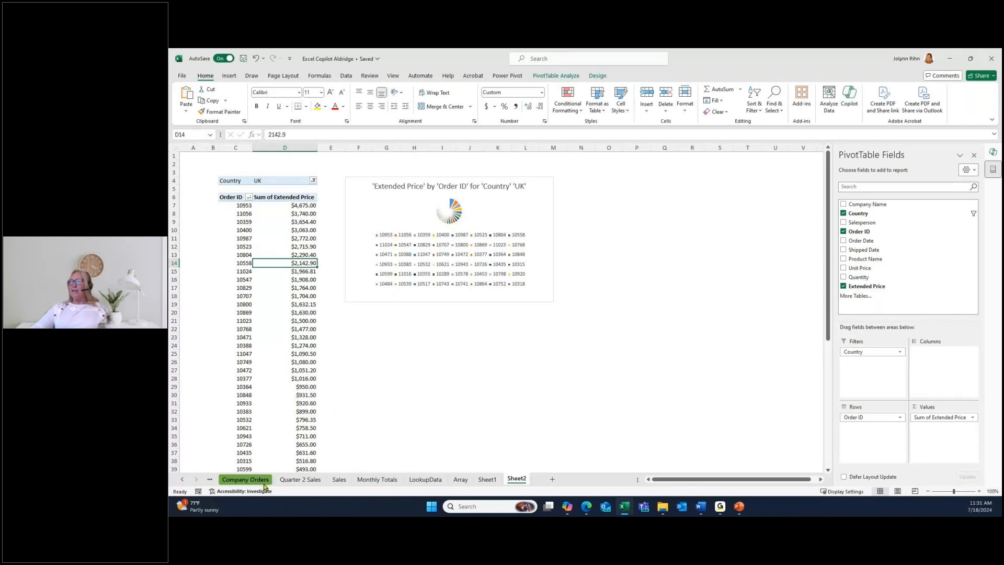
Return to the Company Orders data and dictate a Copilot request to create a formula giving 10% of the extended price
click(246, 480)
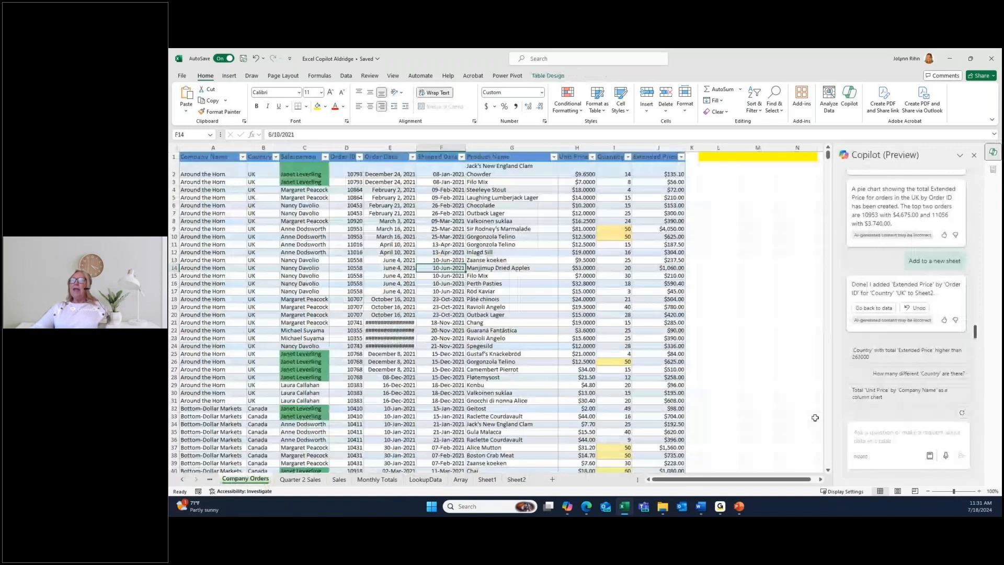
click(893, 441)
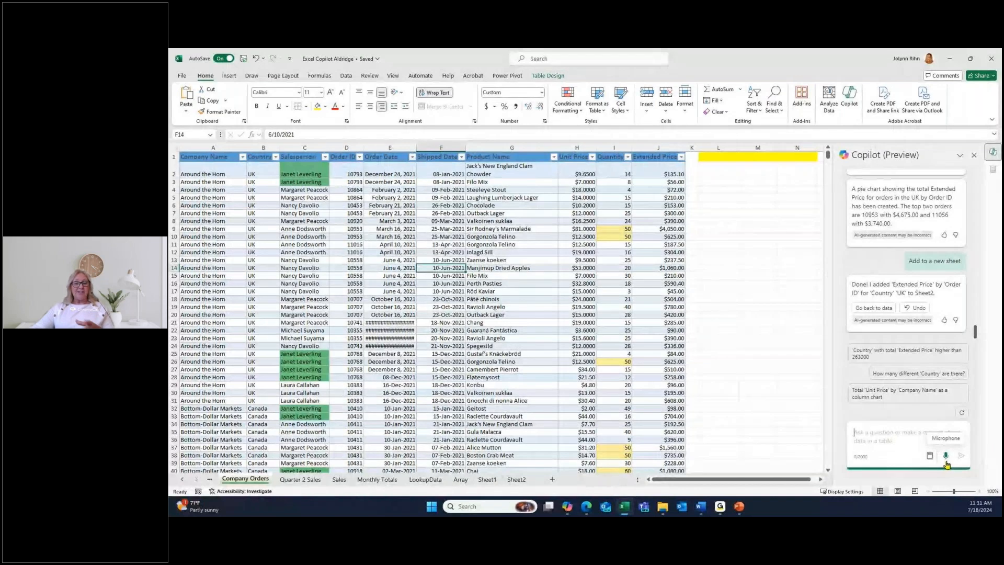
click(947, 458)
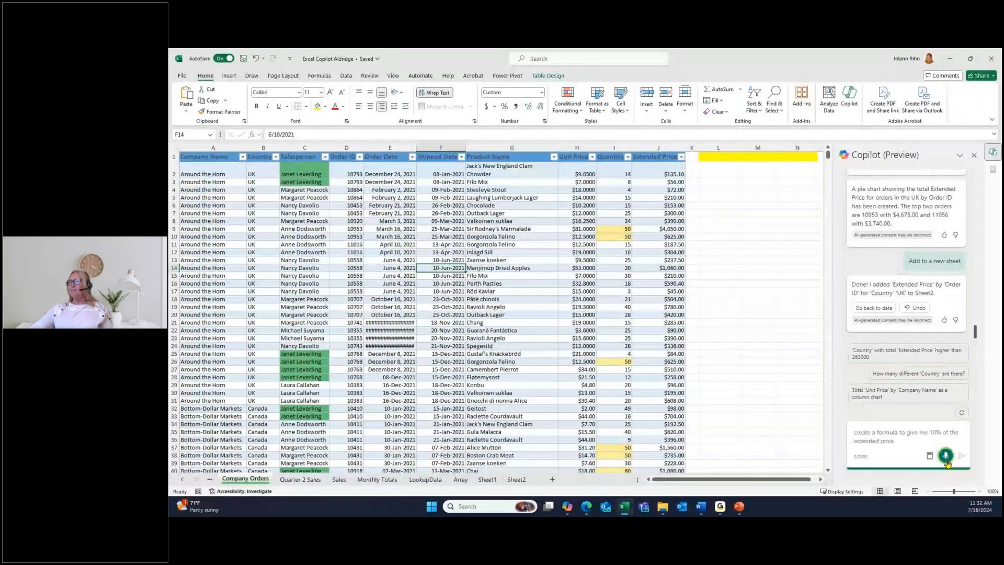
click(961, 457)
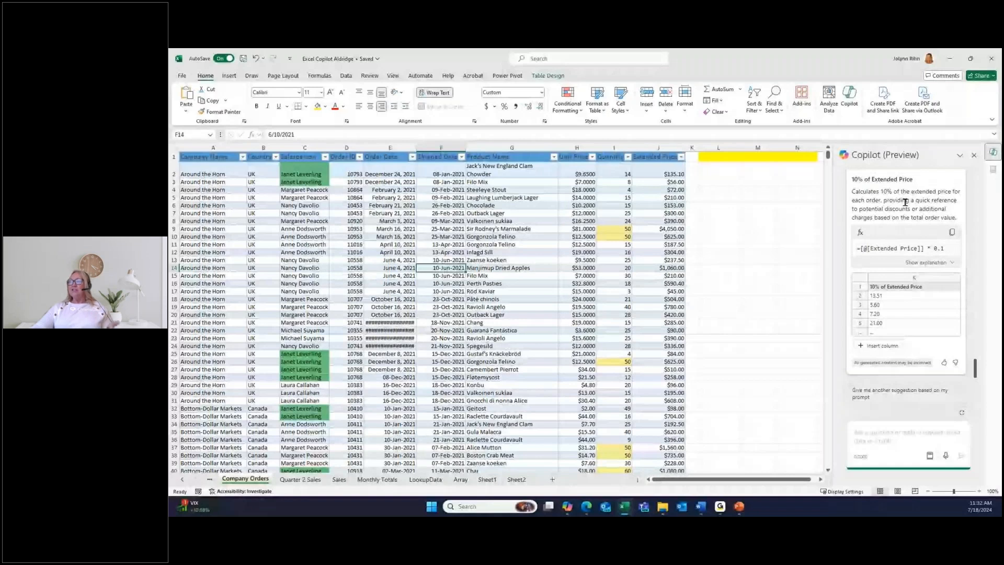
Review Copilot's suggested "10% of Extended Price" formula and insert it as a new table column
scroll(916, 293, up, 3)
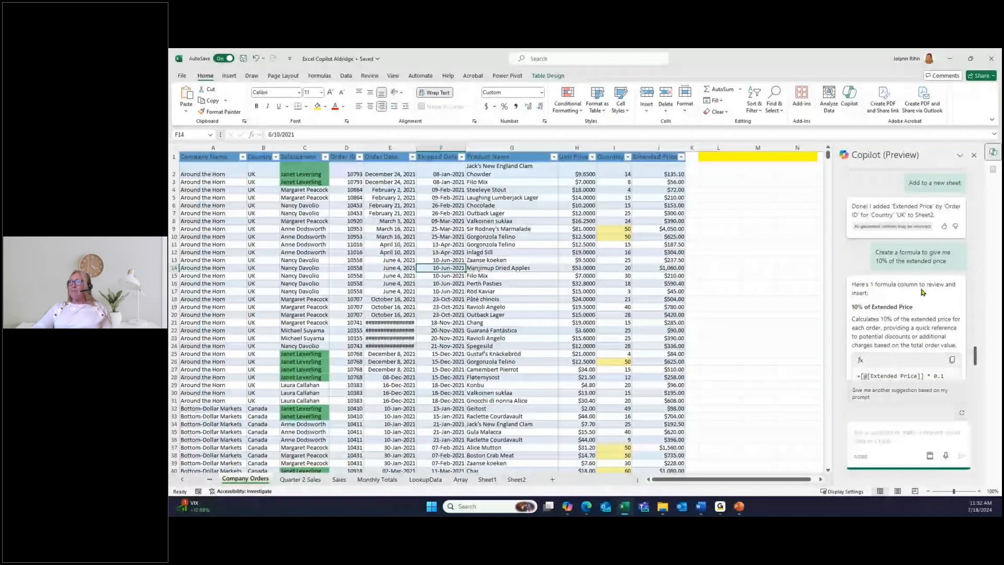
scroll(921, 290, down, 1)
scroll(912, 283, down, 1)
scroll(910, 279, down, 1)
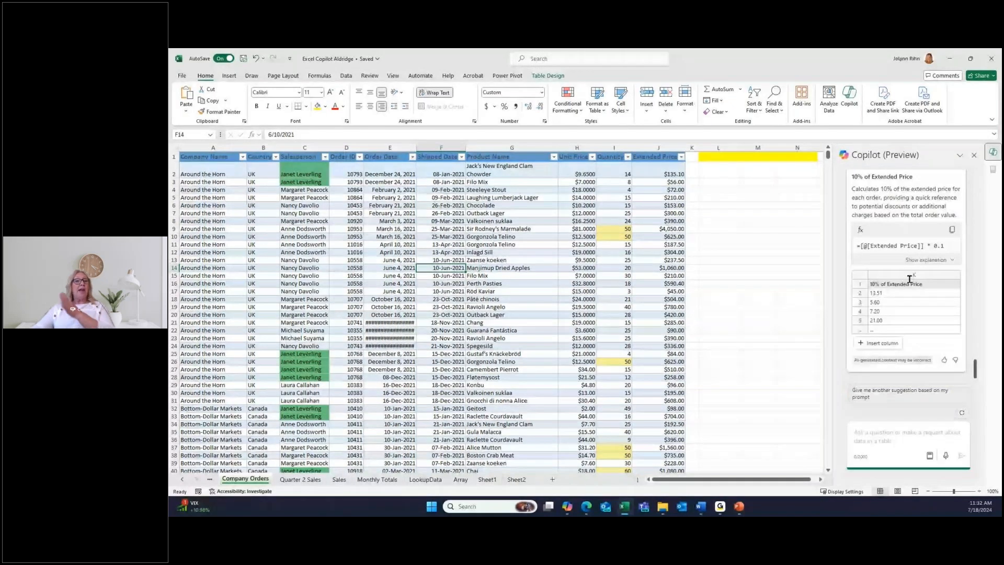
click(897, 343)
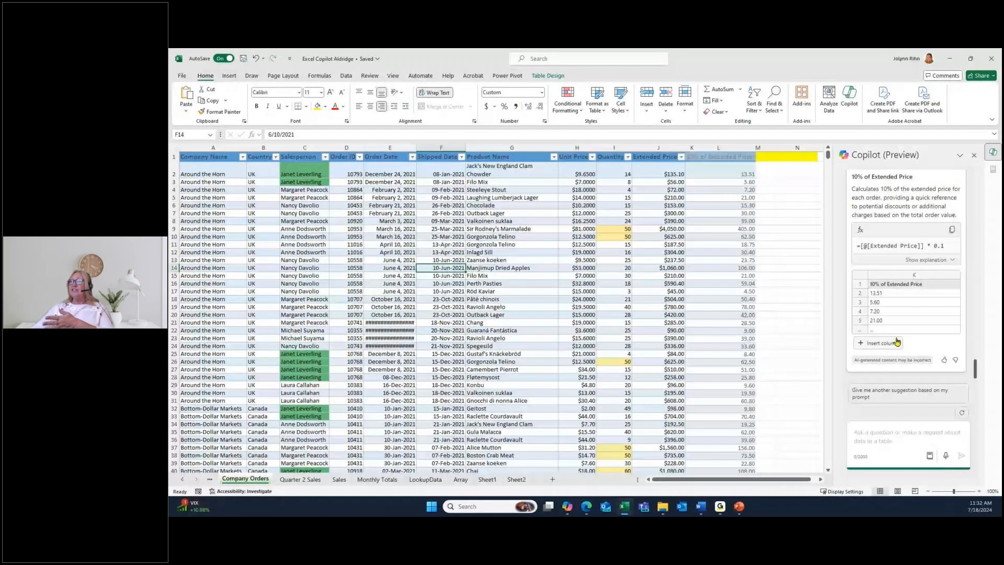
click(896, 342)
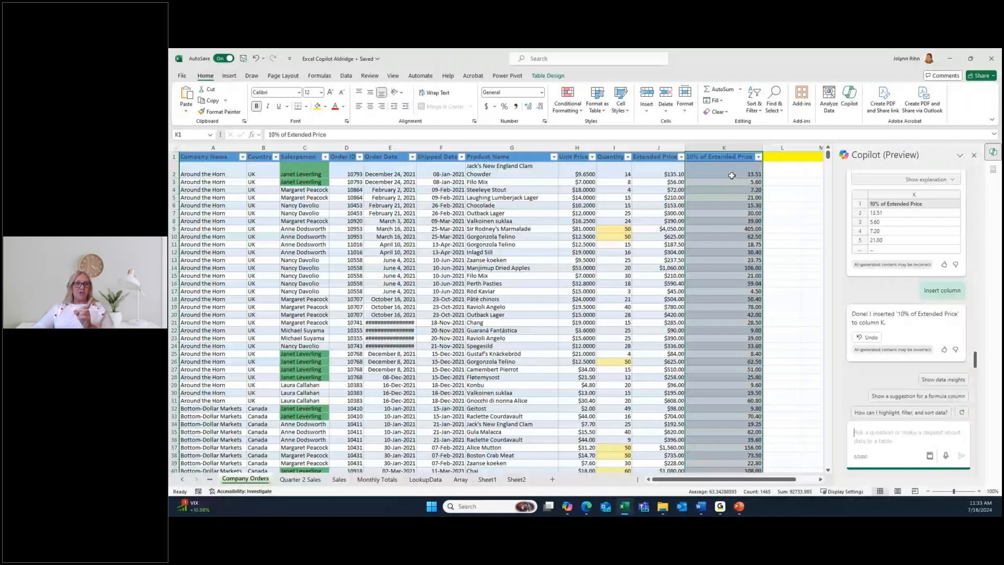
Change the multiplier in the new column's formula to 0.2, starting from cell K2
click(732, 175)
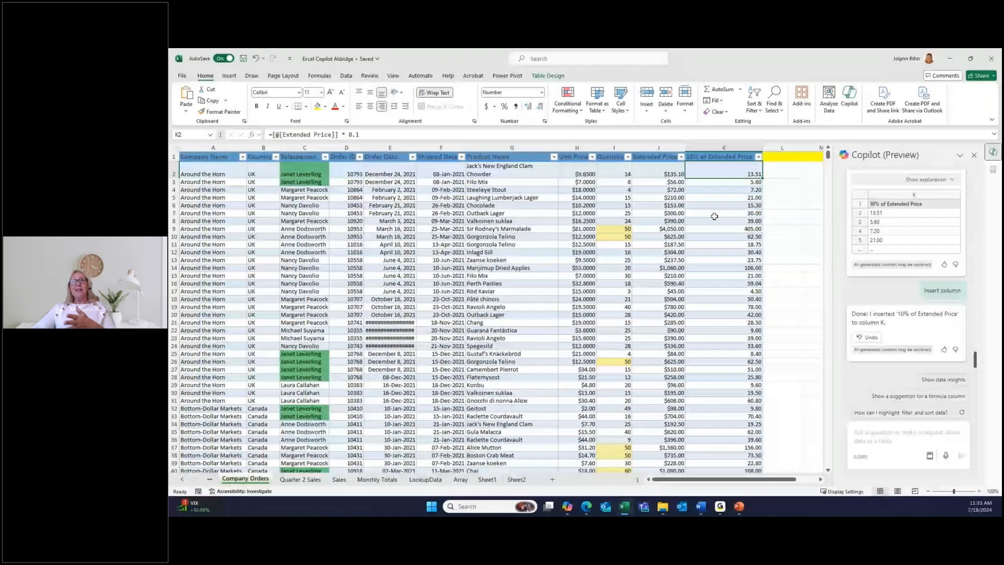
click(367, 135)
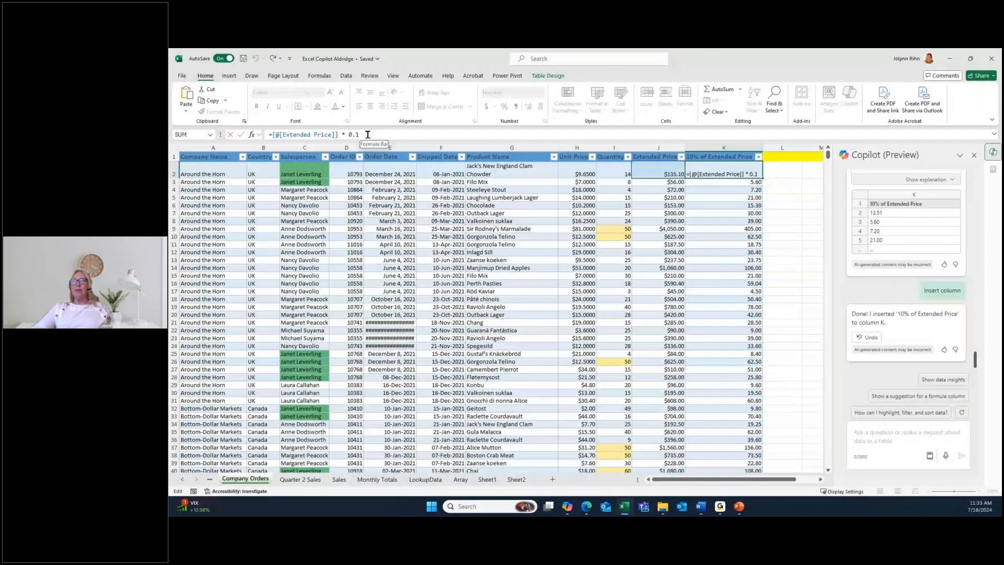
key(BackSpace)
text(2)
key(Return)
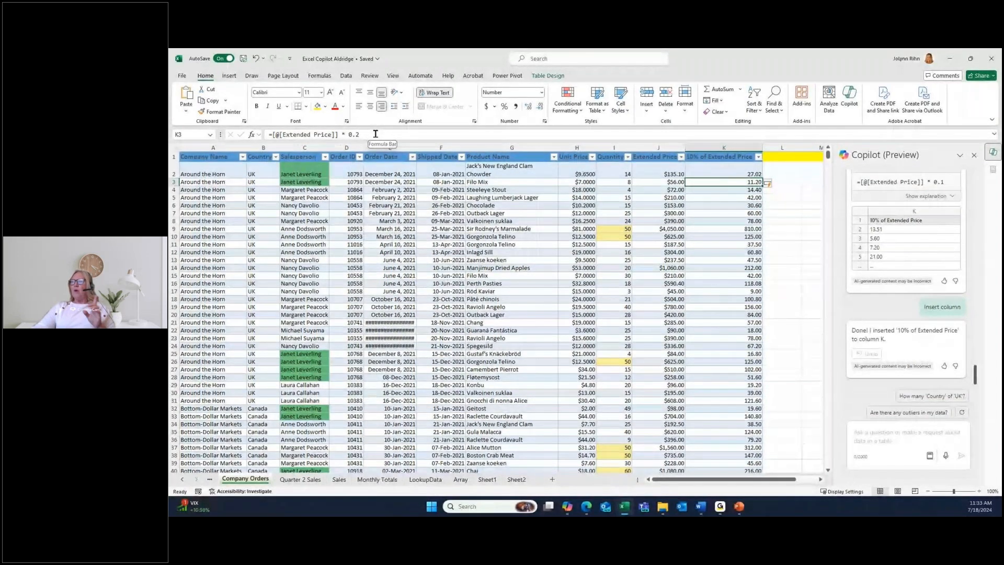
Dictate a Copilot request for a general summary of all orders placed from January 1st 2021 through the first quarter, and review the answer
click(880, 433)
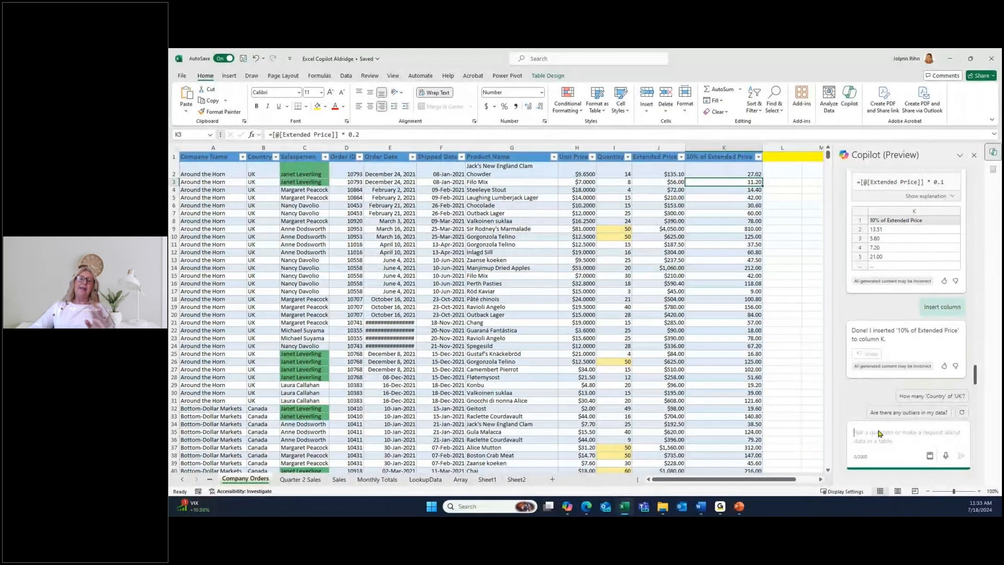
click(945, 457)
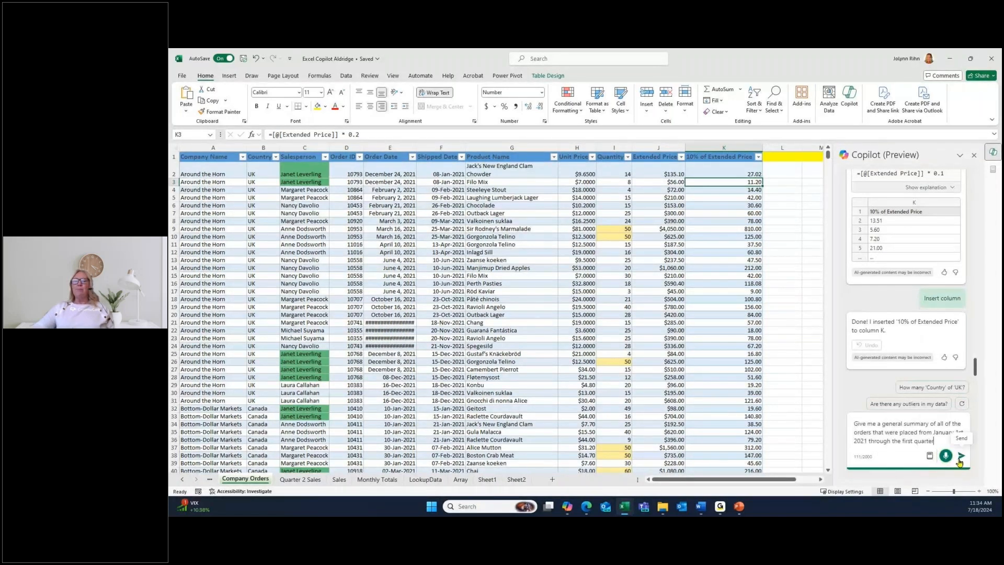
click(961, 457)
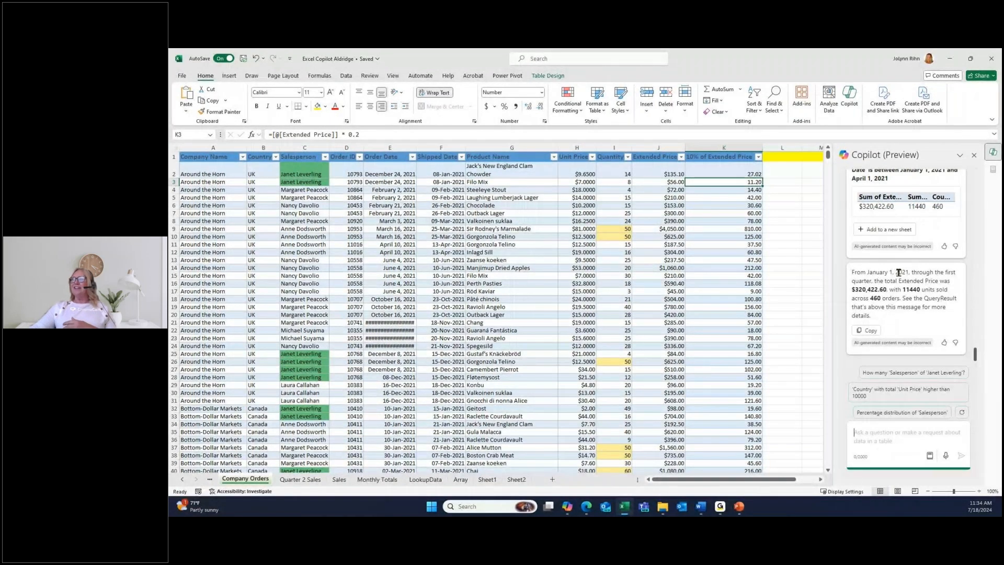
scroll(897, 273, up, 1)
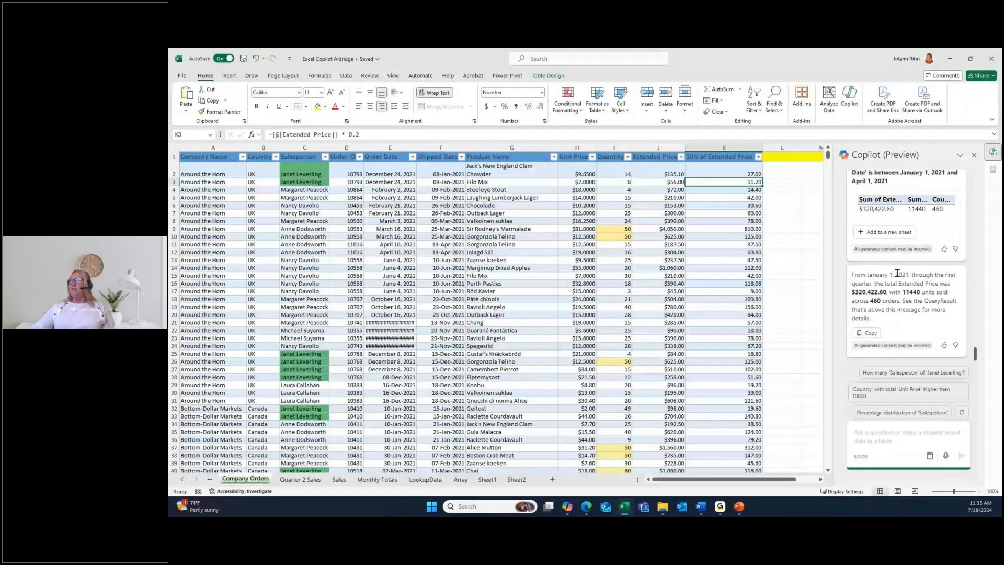
scroll(896, 212, up, 2)
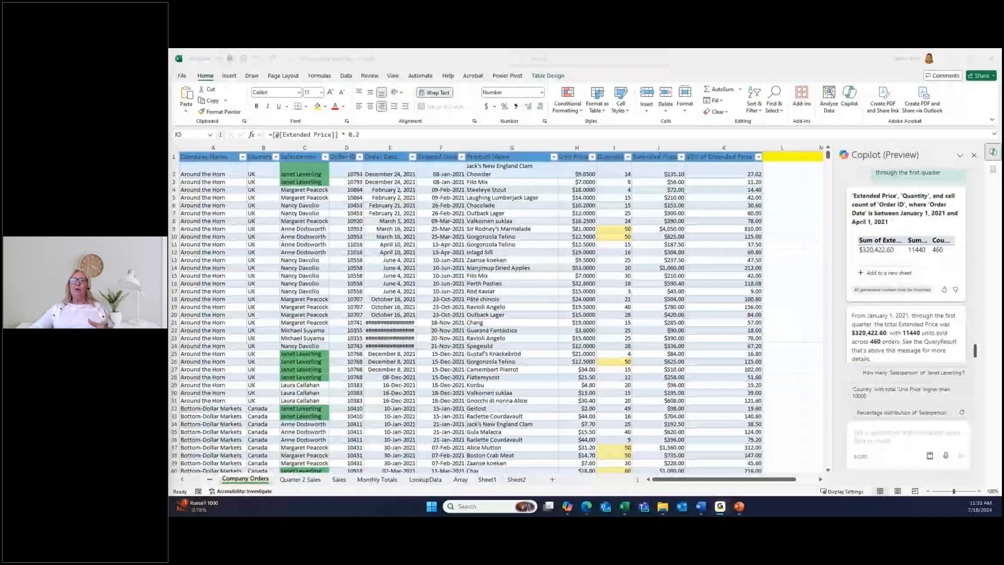
Switch to the Communication and Time Management document in Word, have Copilot summarize it, and read through the summary
drag(994, 58, 793, 49)
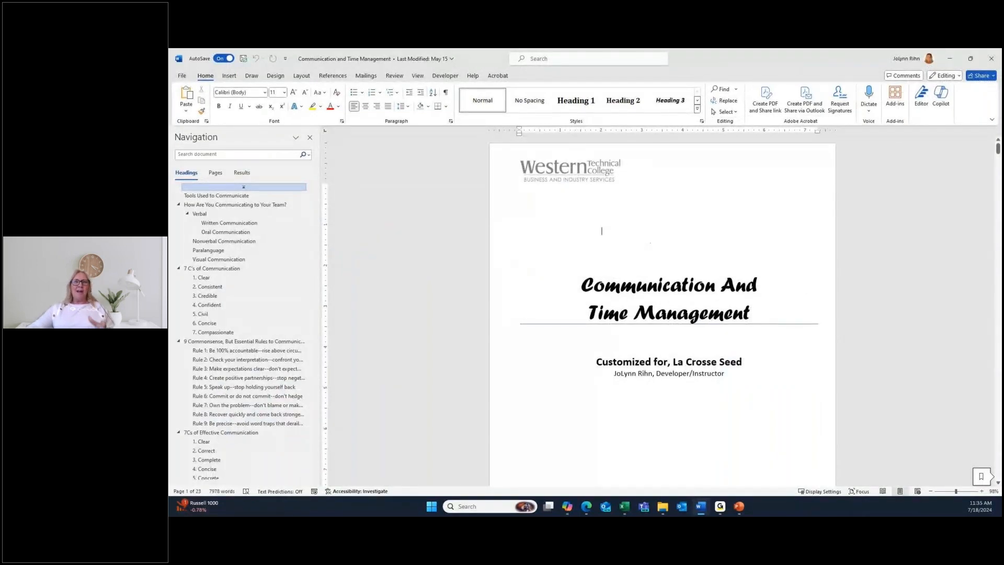
click(941, 112)
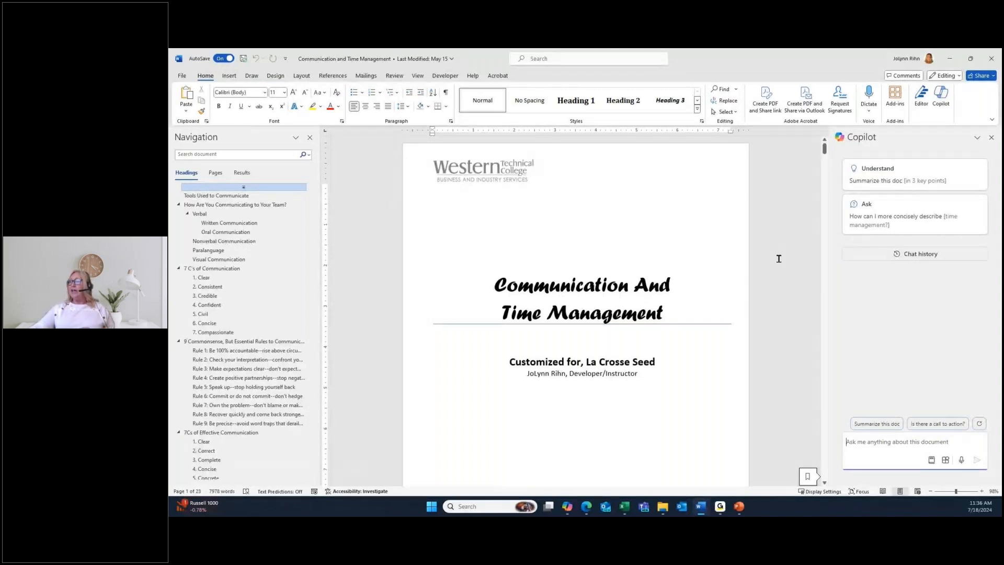
click(881, 425)
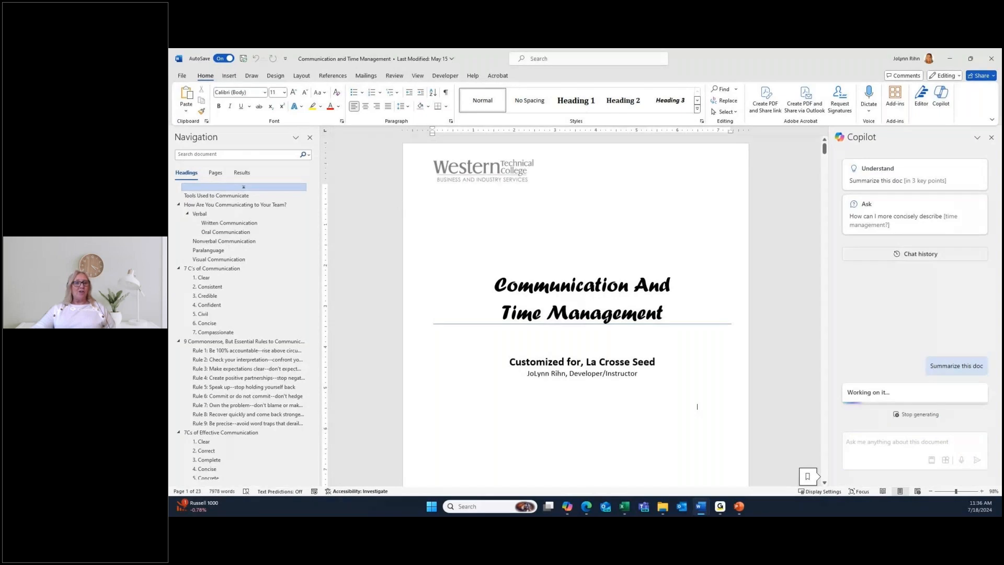
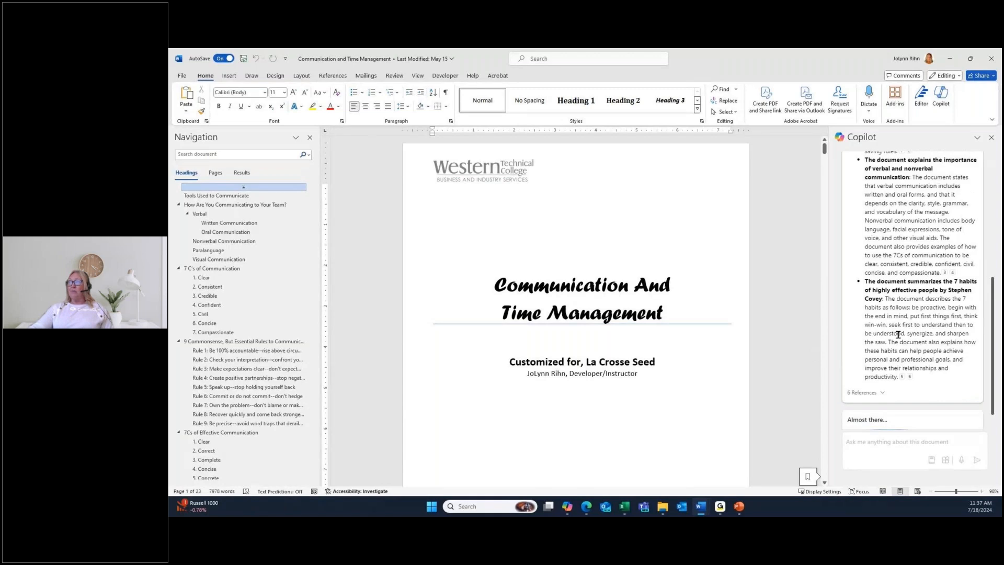
scroll(899, 335, up, 4)
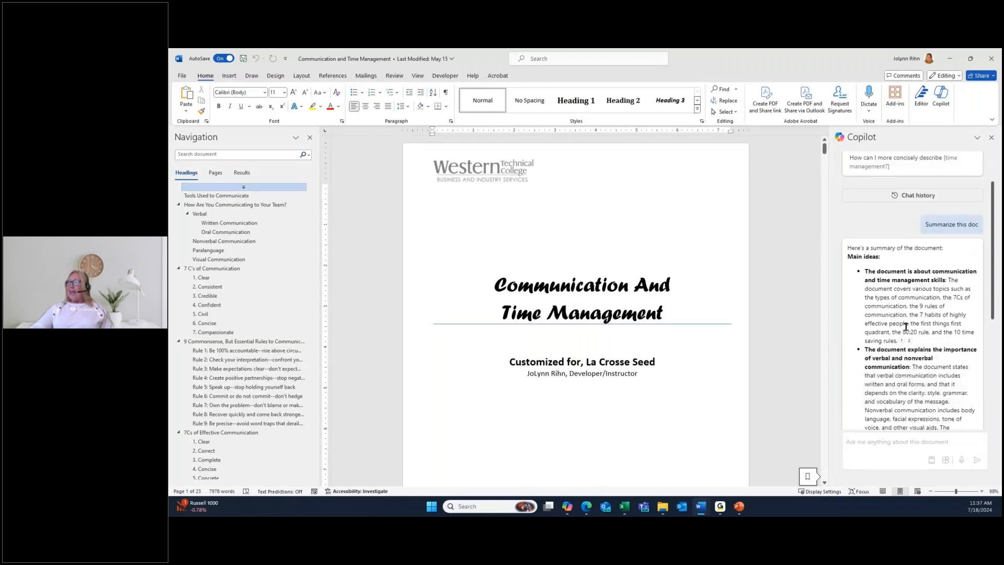
scroll(899, 361, down, 5)
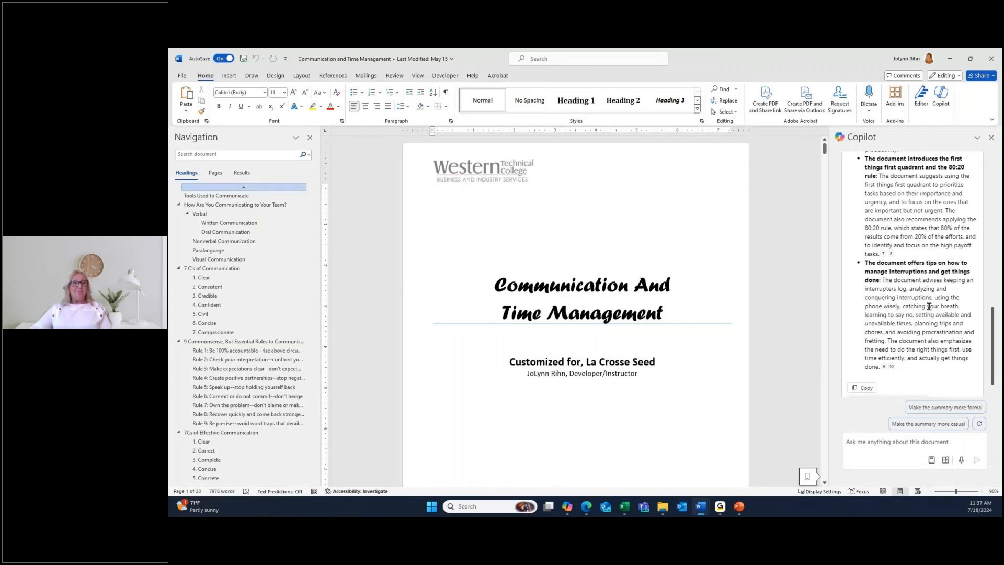
Dictate a question asking Copilot whether this document includes information on body language
mouse_move(892, 366)
click(880, 445)
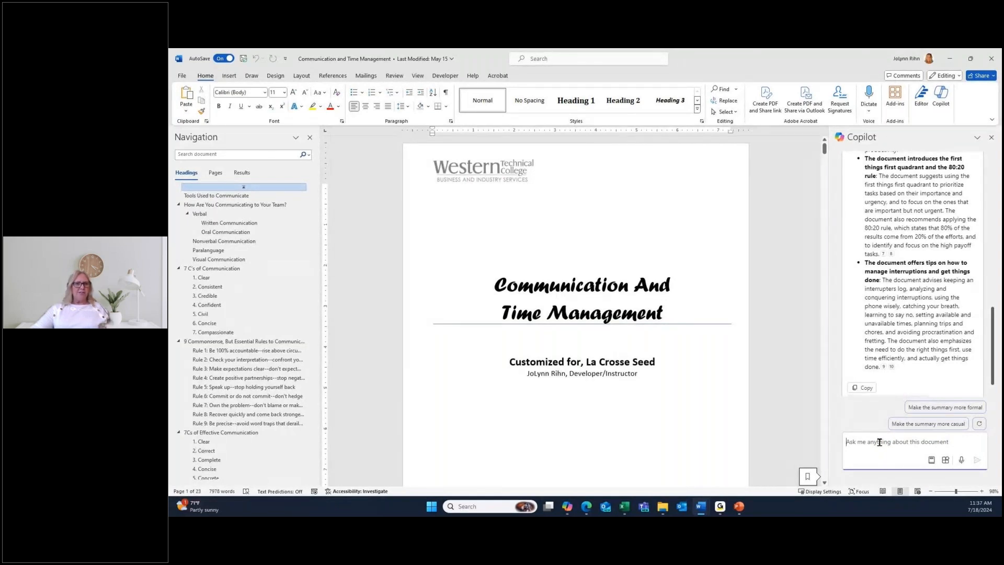
click(961, 462)
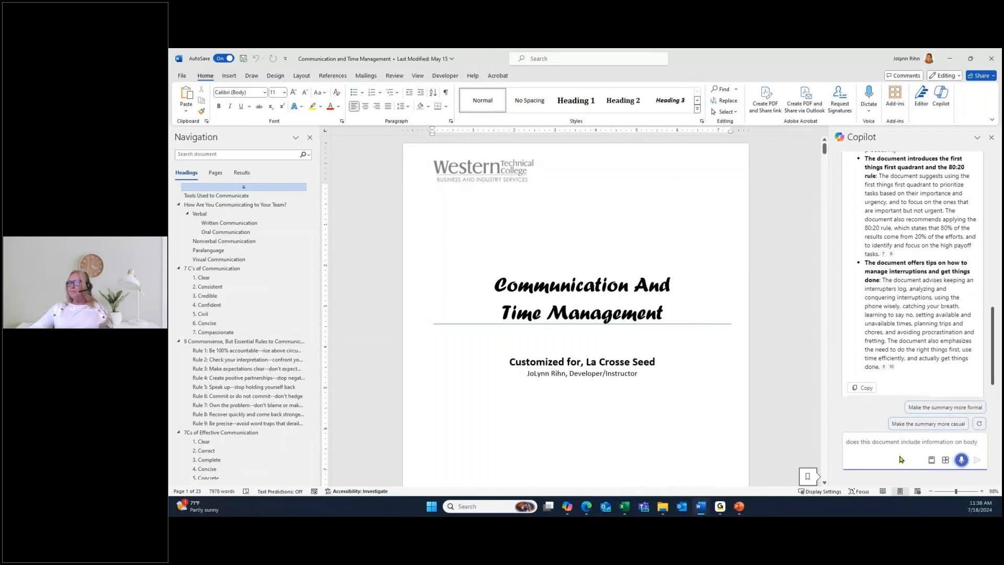
click(972, 459)
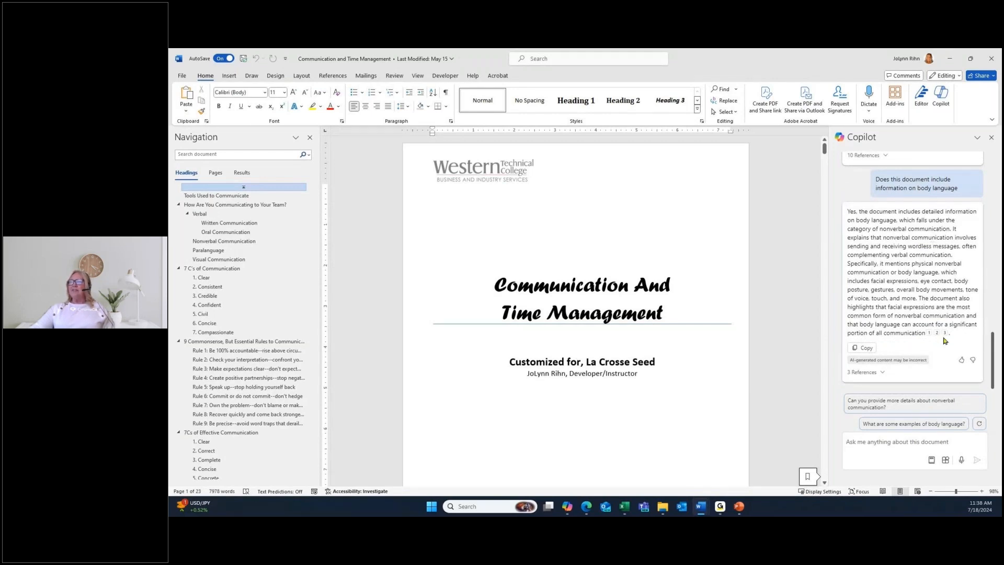
Expand the references beneath Copilot's body language answer and open the first one, on nonverbal communication
mouse_move(929, 335)
click(872, 374)
scroll(894, 369, down, 2)
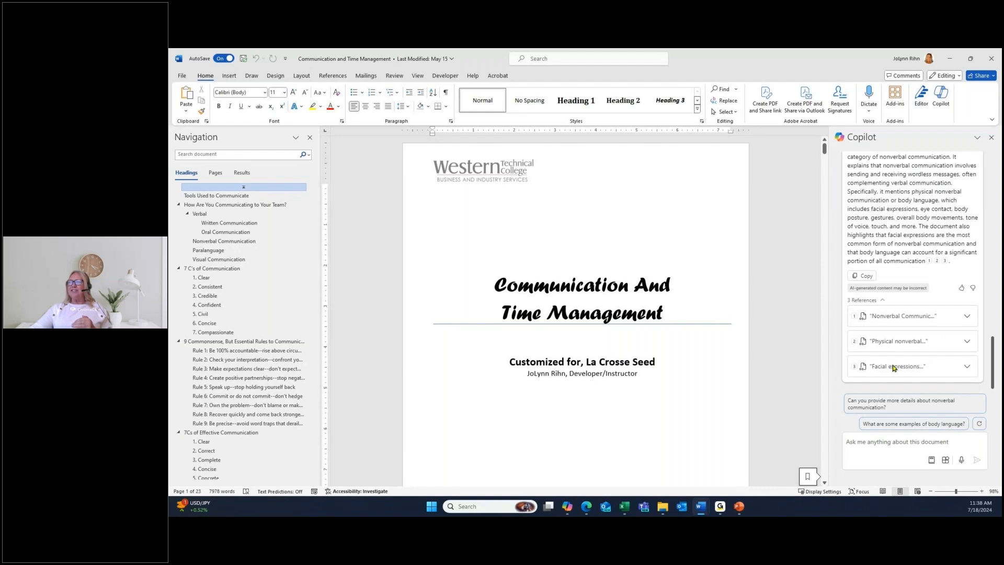
click(902, 316)
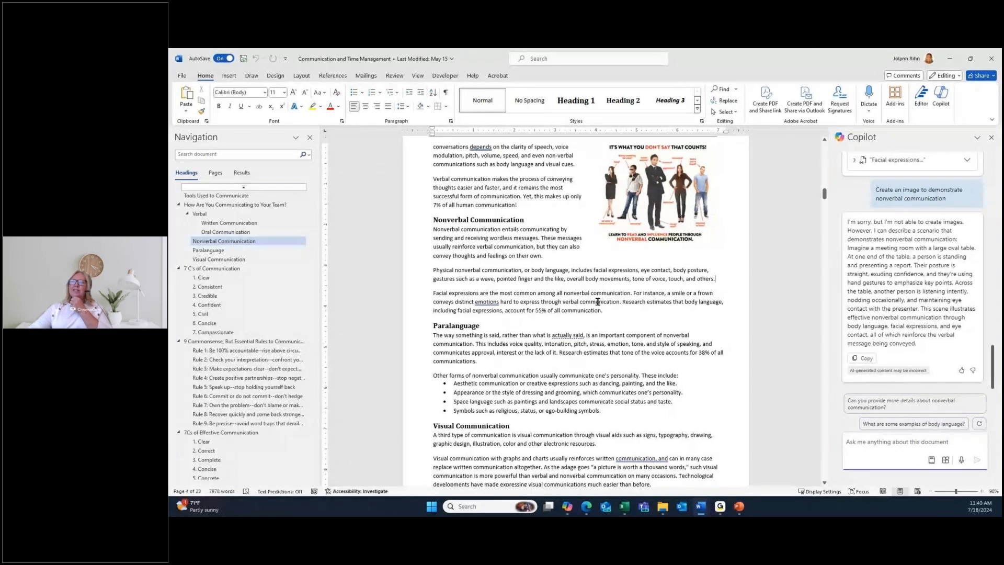
Auto-rewrite the "Facial expressions are the most common" paragraph with Copilot, browse the suggestions and insert the third version below the original
drag(413, 294, 413, 314)
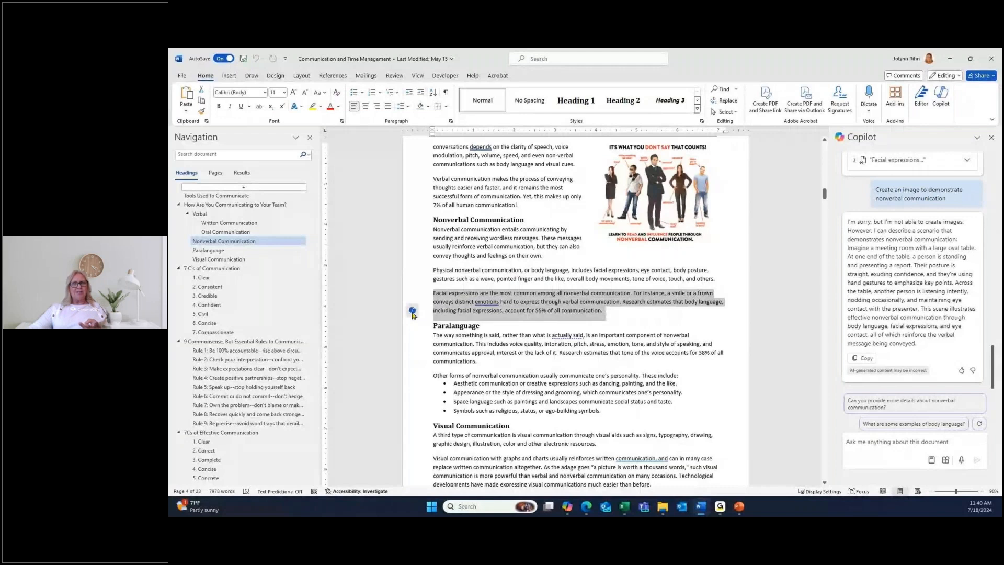
click(412, 312)
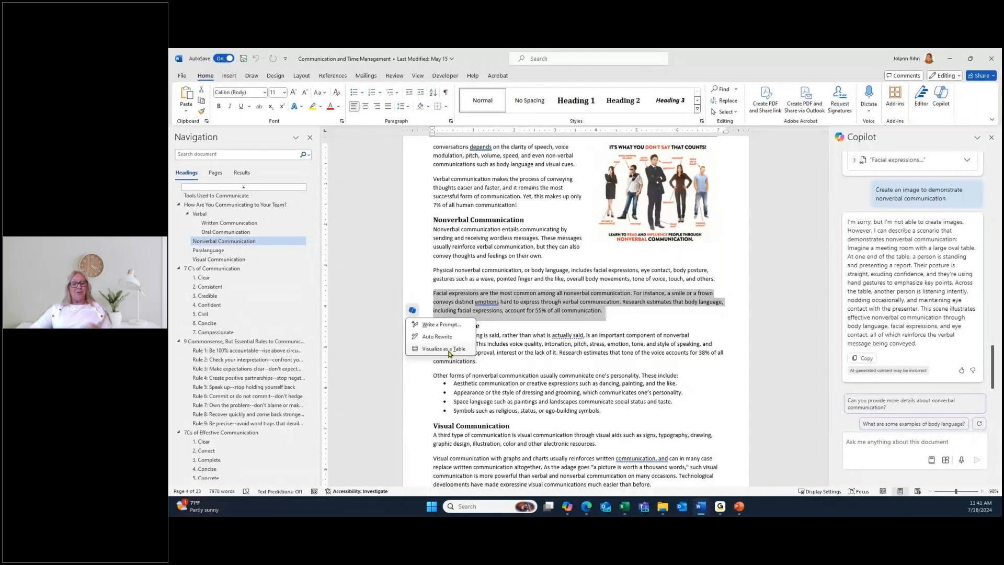
click(442, 338)
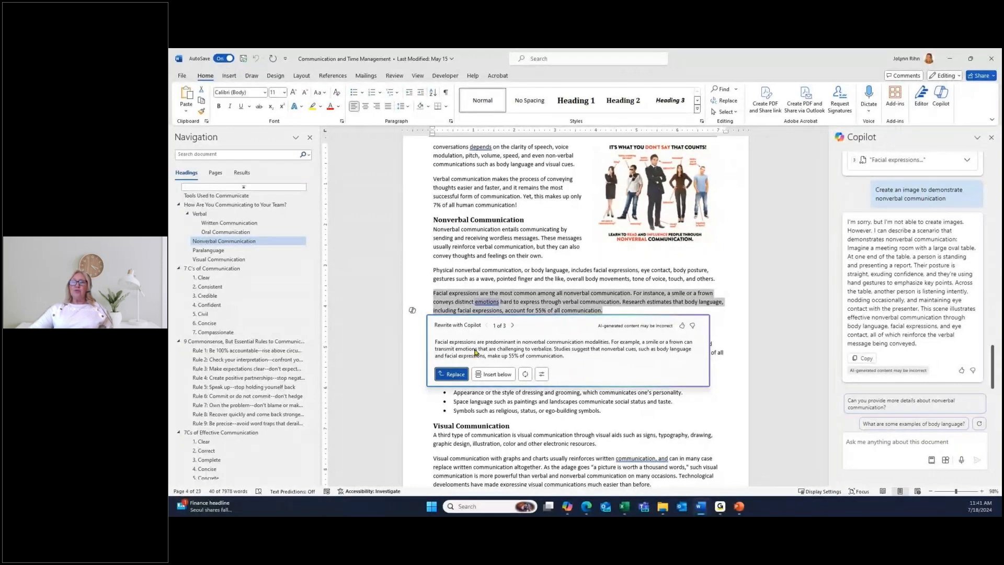
click(513, 326)
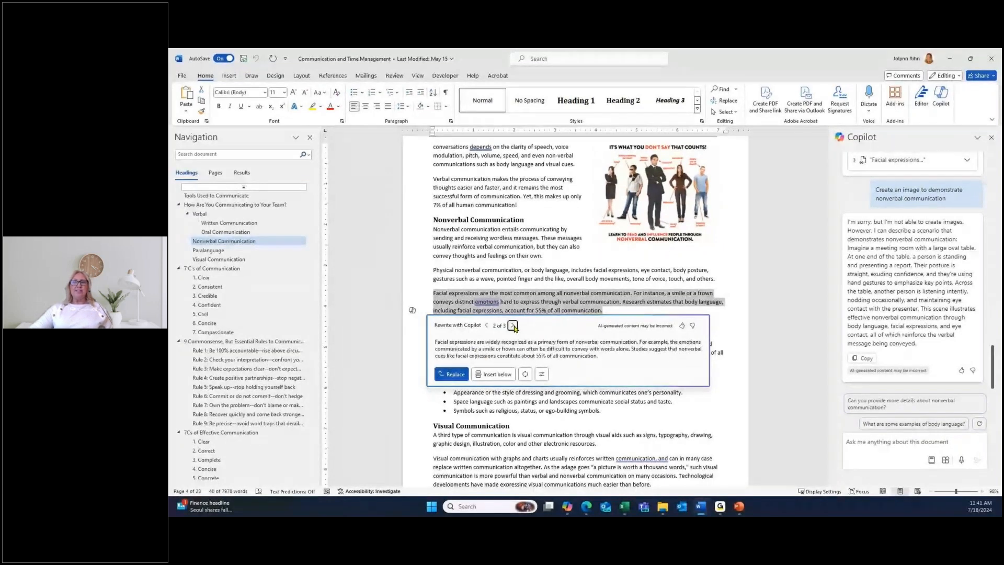
click(513, 326)
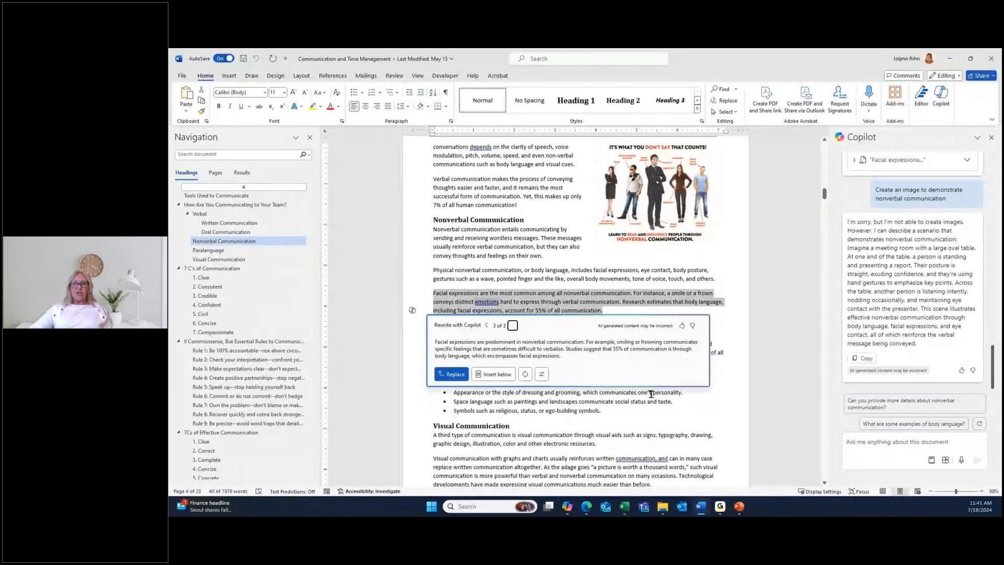
click(501, 375)
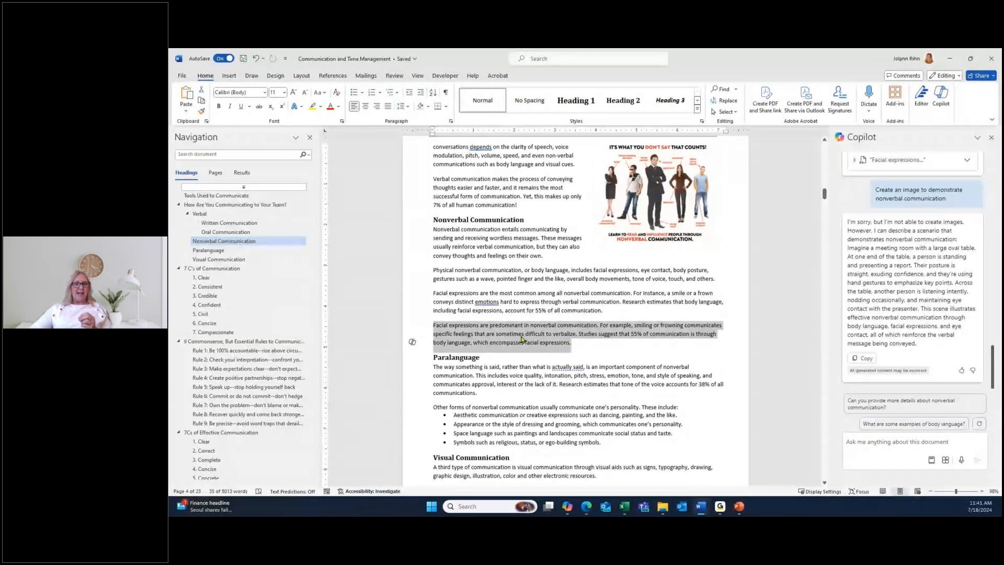
Auto-rewrite the inserted facial expressions paragraph with Copilot, regenerate it in a Professional tone, and replace it with the third version
click(413, 343)
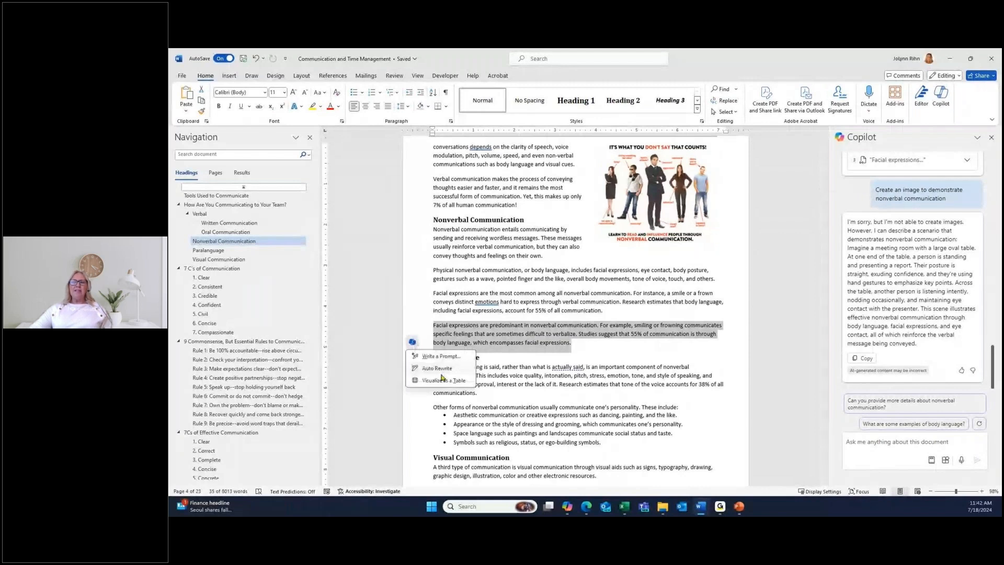
click(442, 368)
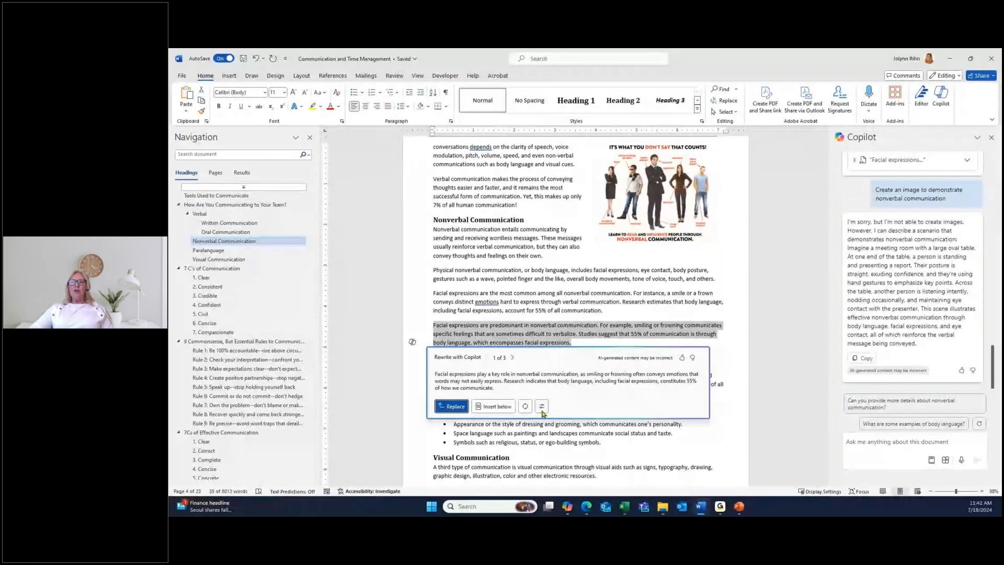
click(543, 407)
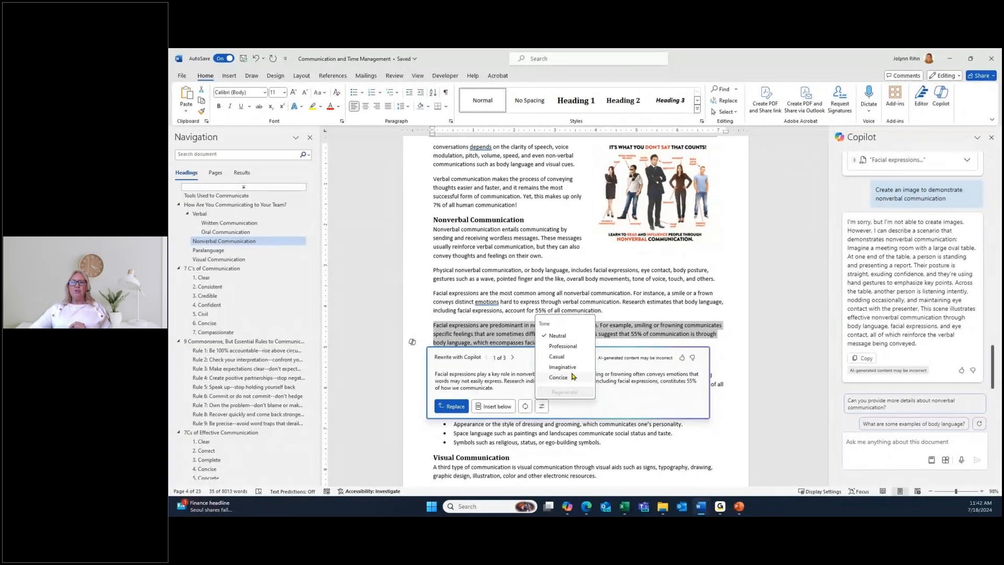
click(562, 346)
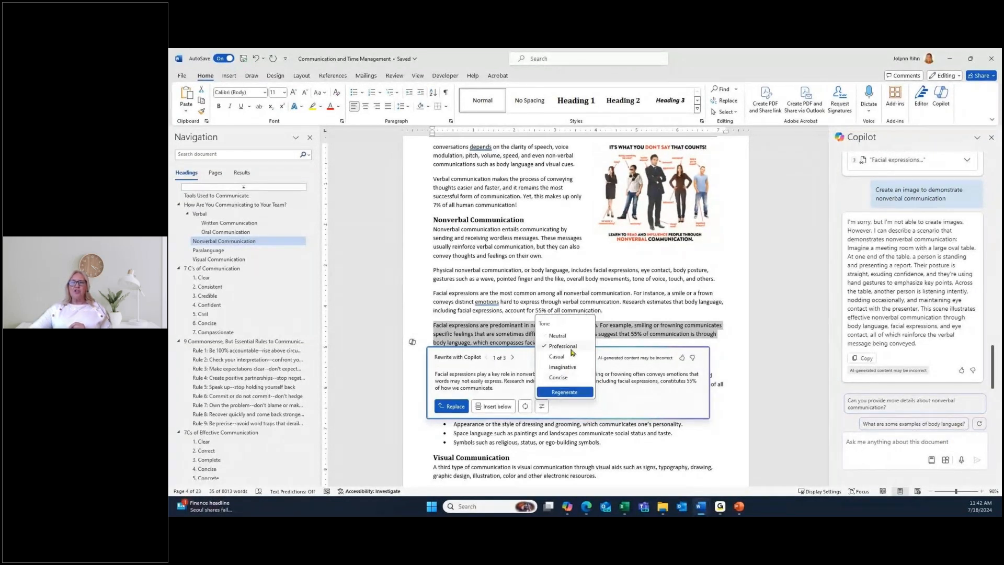
click(565, 393)
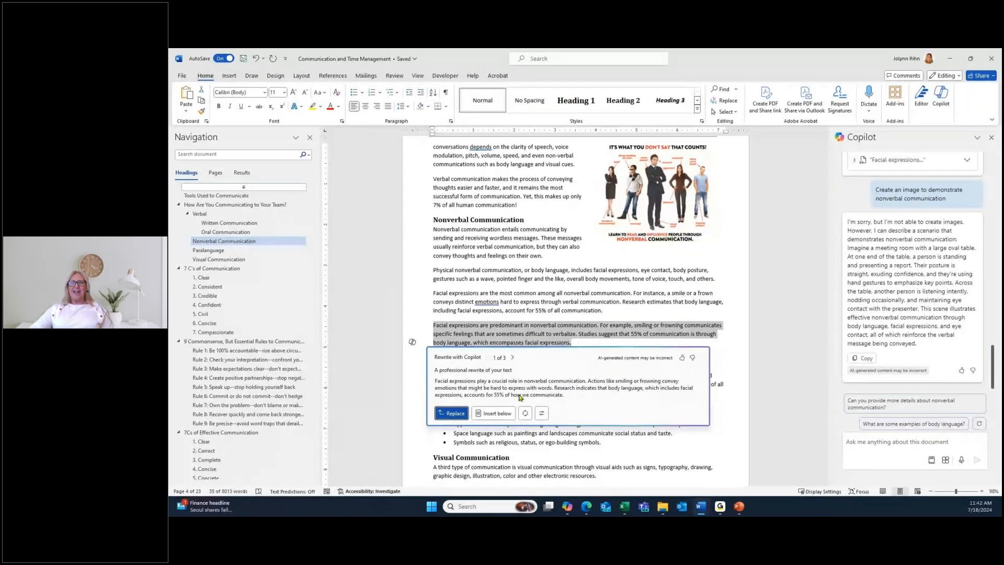
click(512, 358)
click(512, 358)
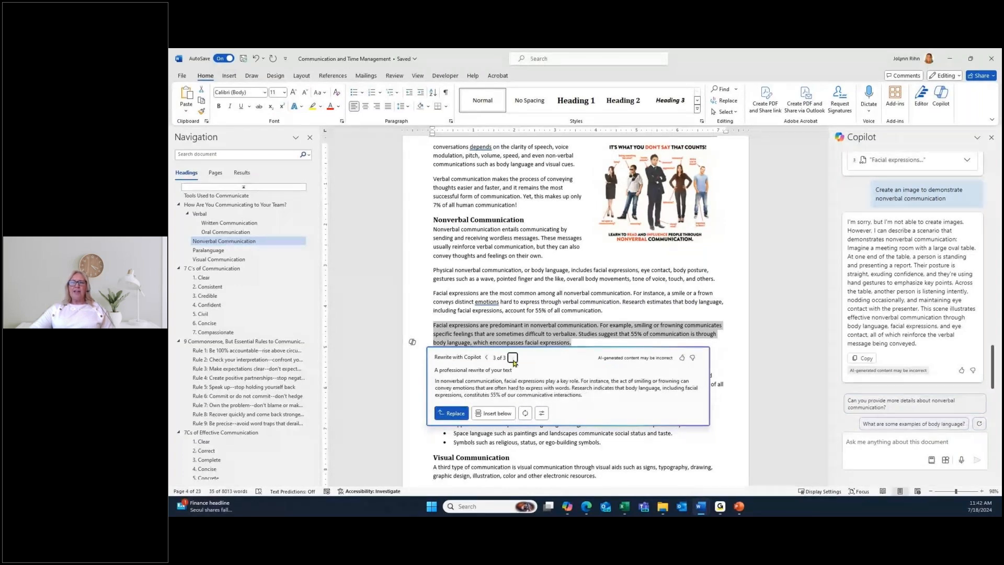
click(451, 414)
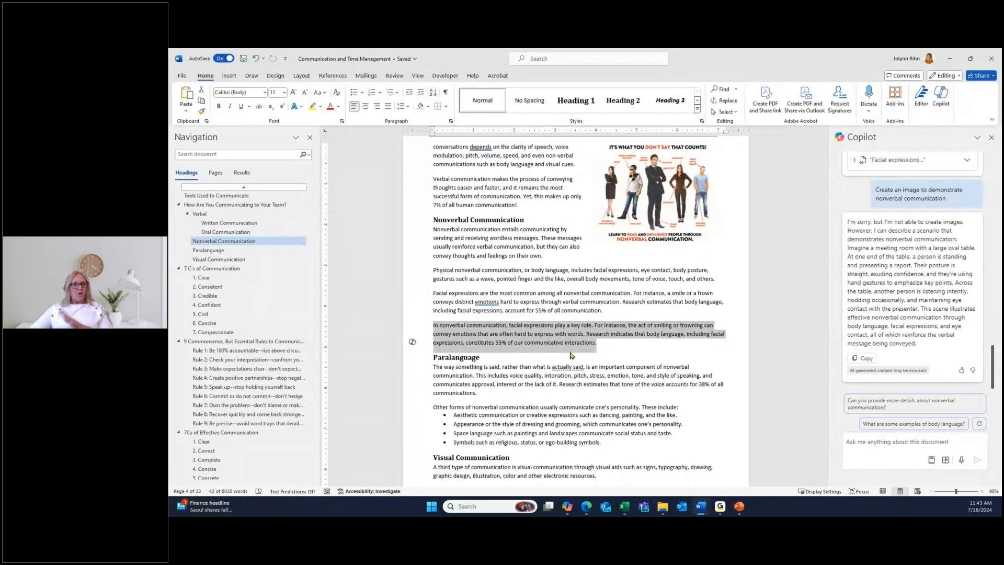
click(566, 345)
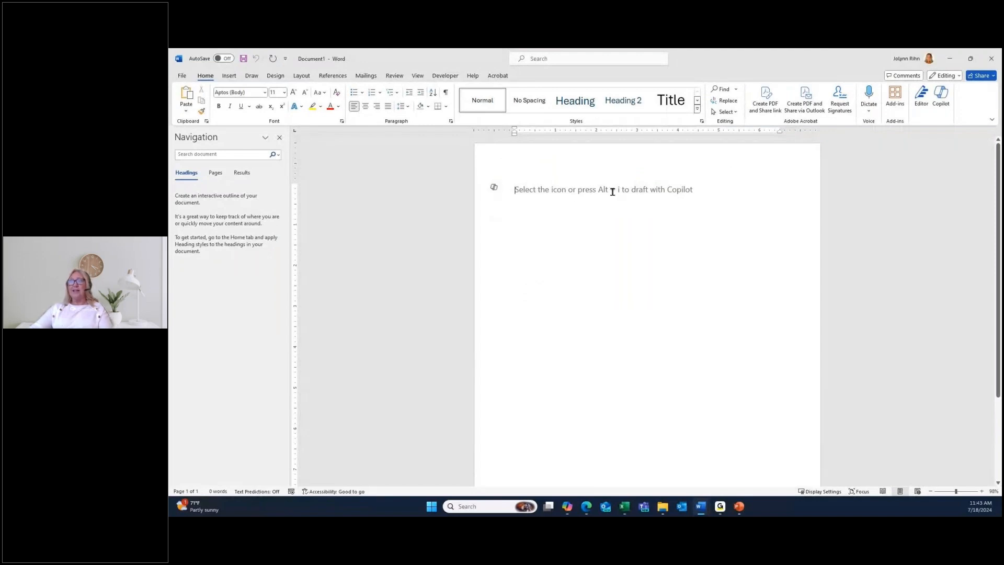
In the blank document, have Copilot draft a letter to a new customer thanking them for working with us, and keep the draft
click(494, 188)
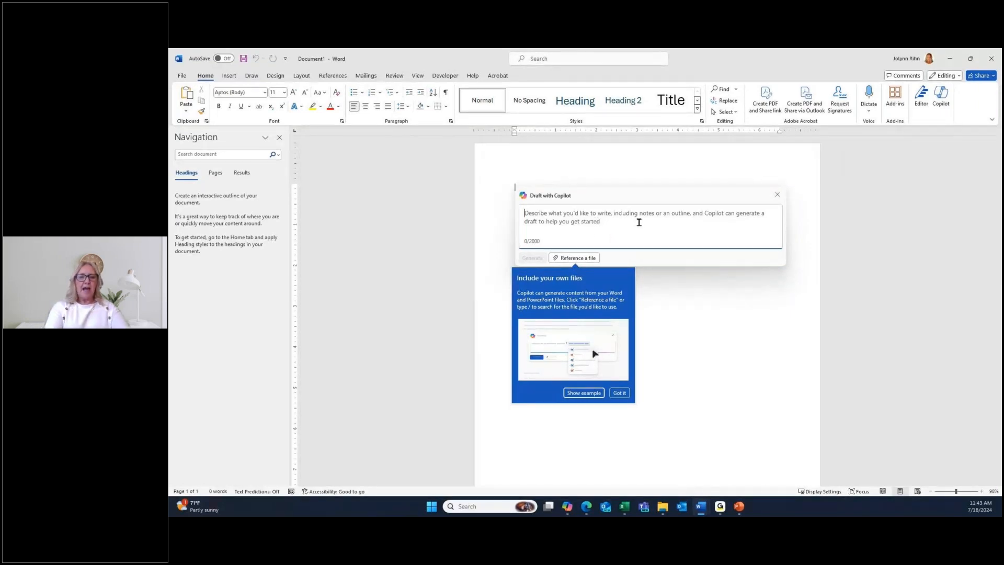
text(Create a let)
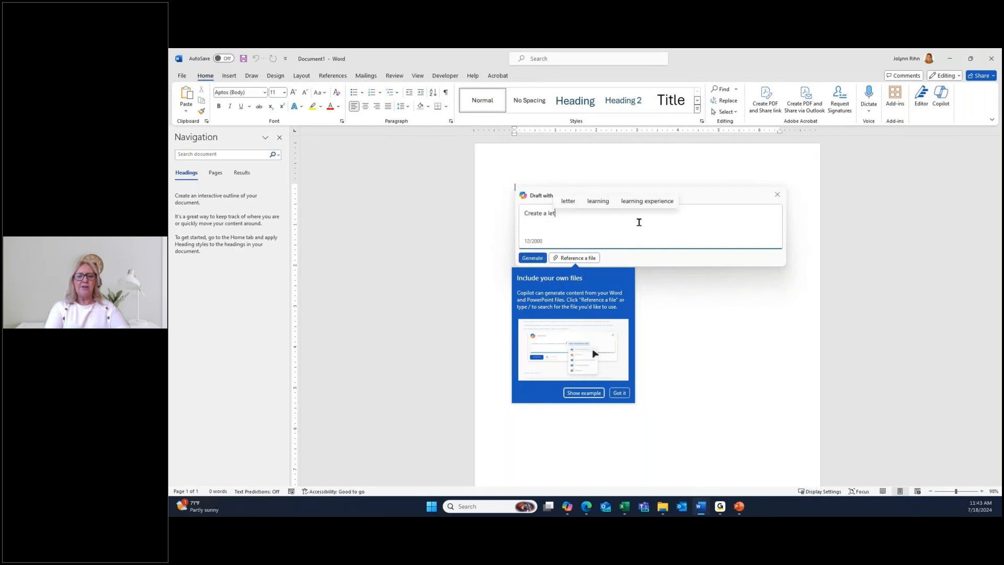
text(ter to a new )
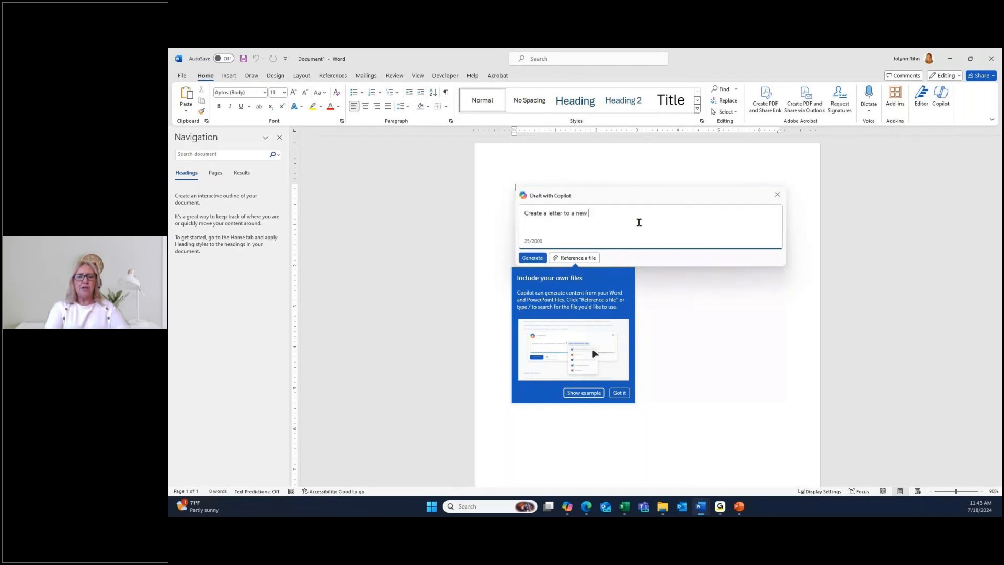
text(customer to thank them fo)
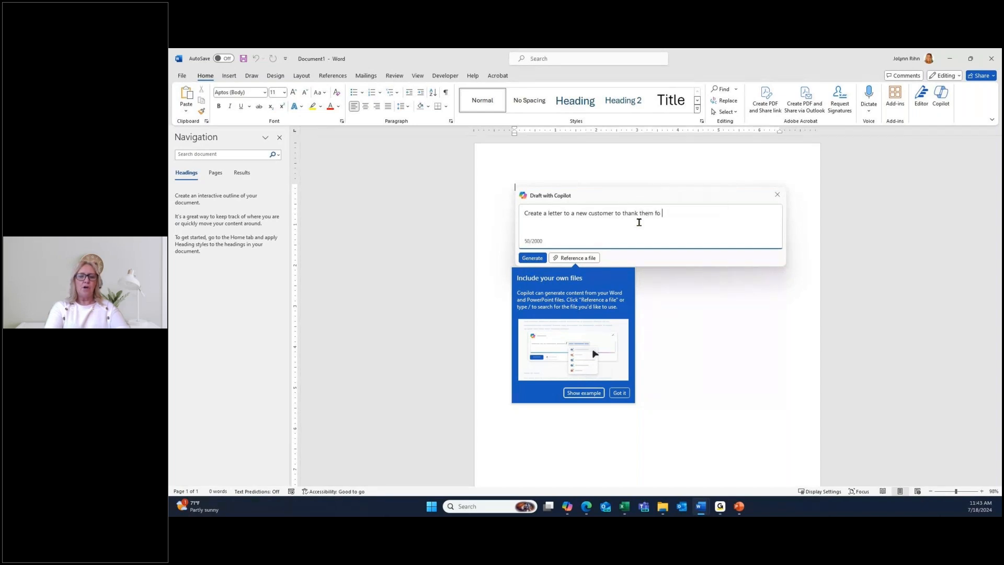
text( rworking with ys)
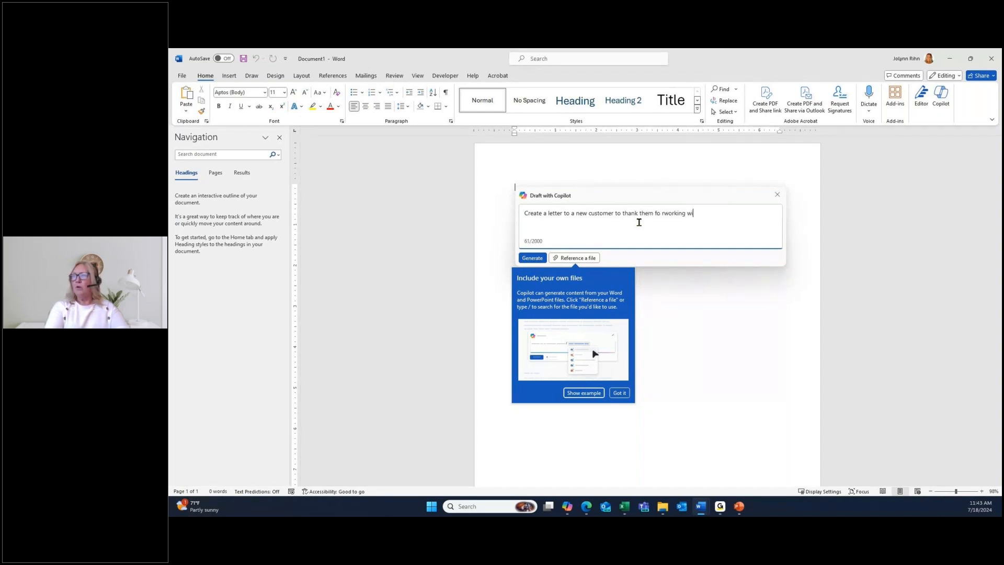
key(BackSpace)
key(BackSpace)
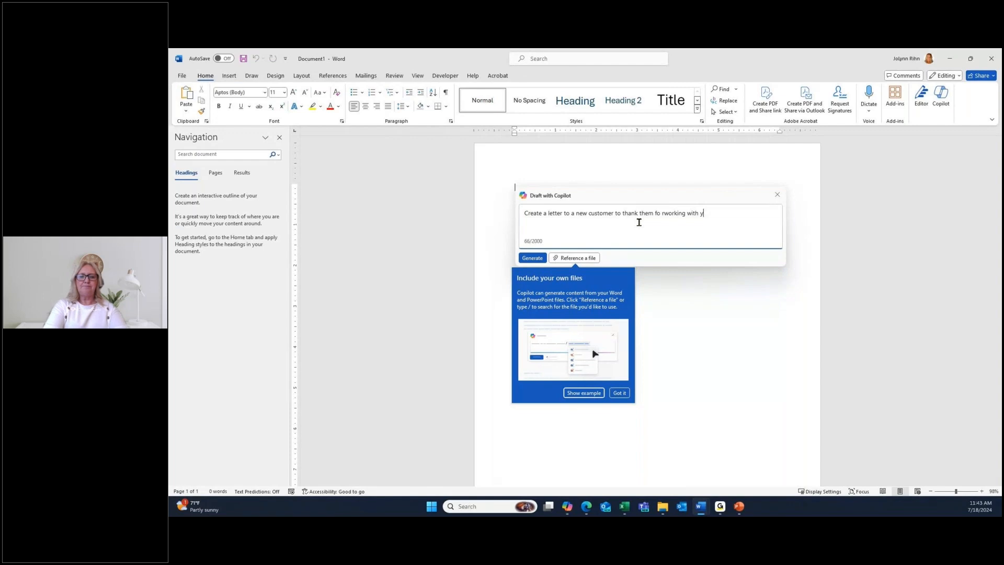
text(us)
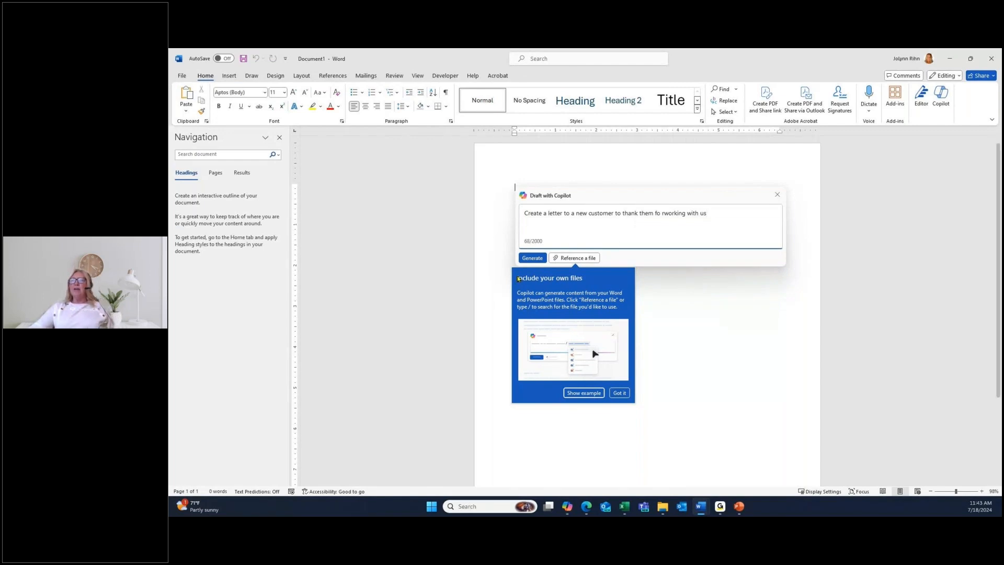
click(534, 258)
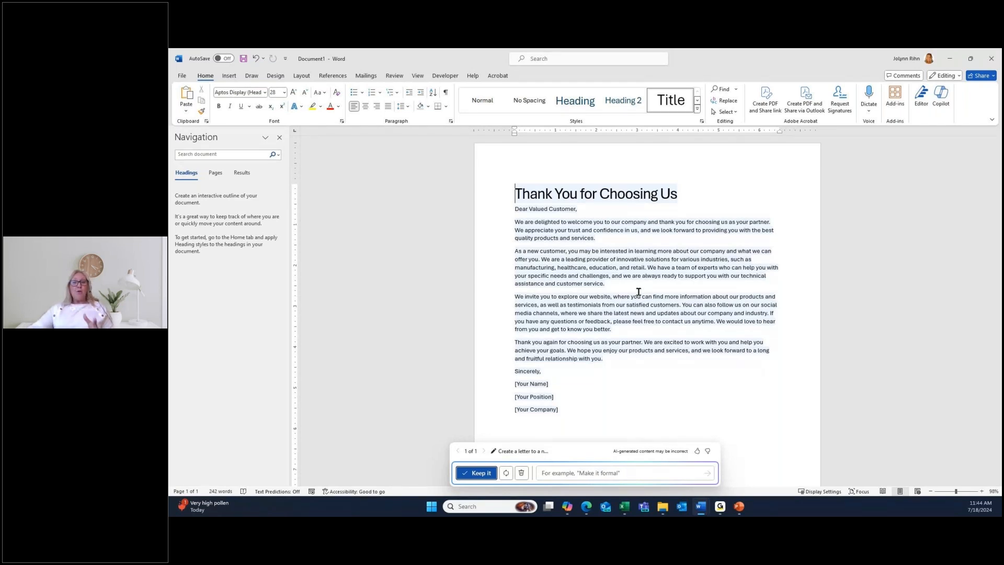
click(477, 473)
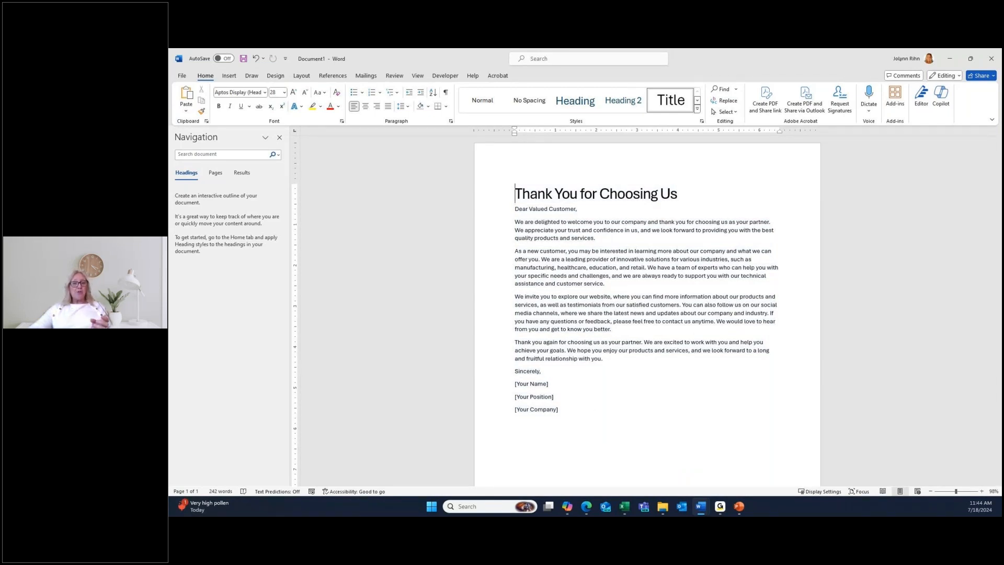
Switch to the Project Management Fundamentals presentation in PowerPoint
key(alt+Tab)
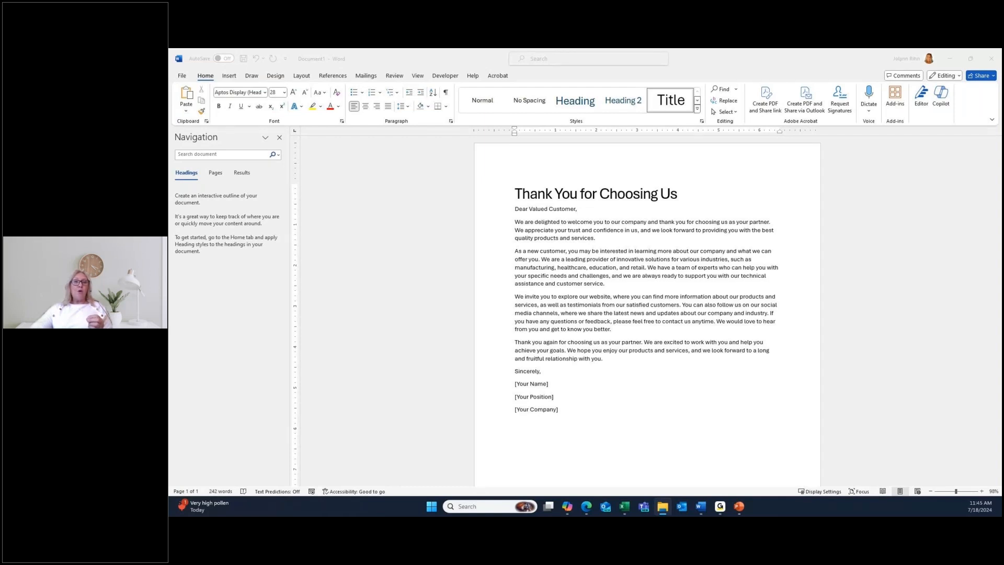
drag(169, 84, 763, 194)
drag(305, 88, 696, 50)
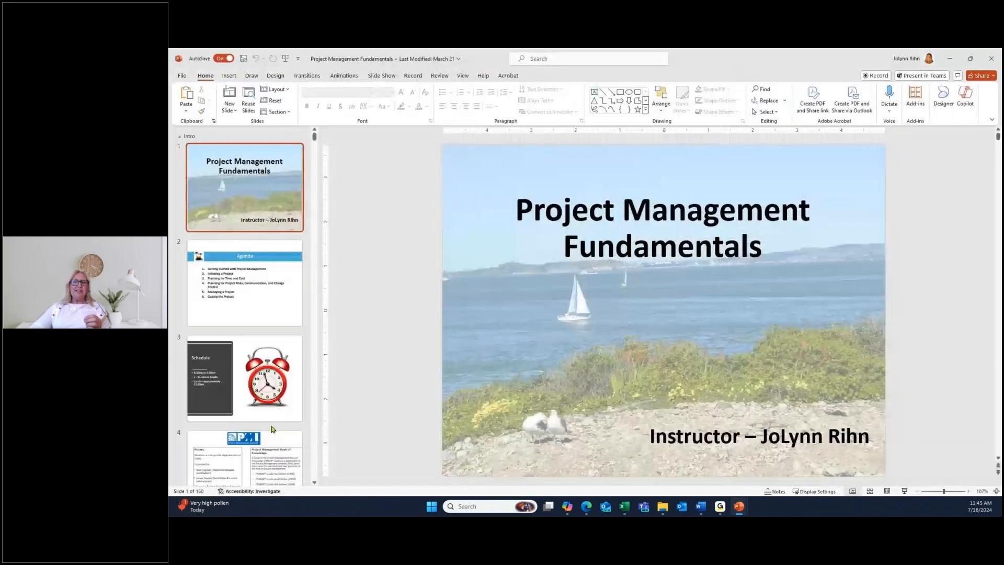